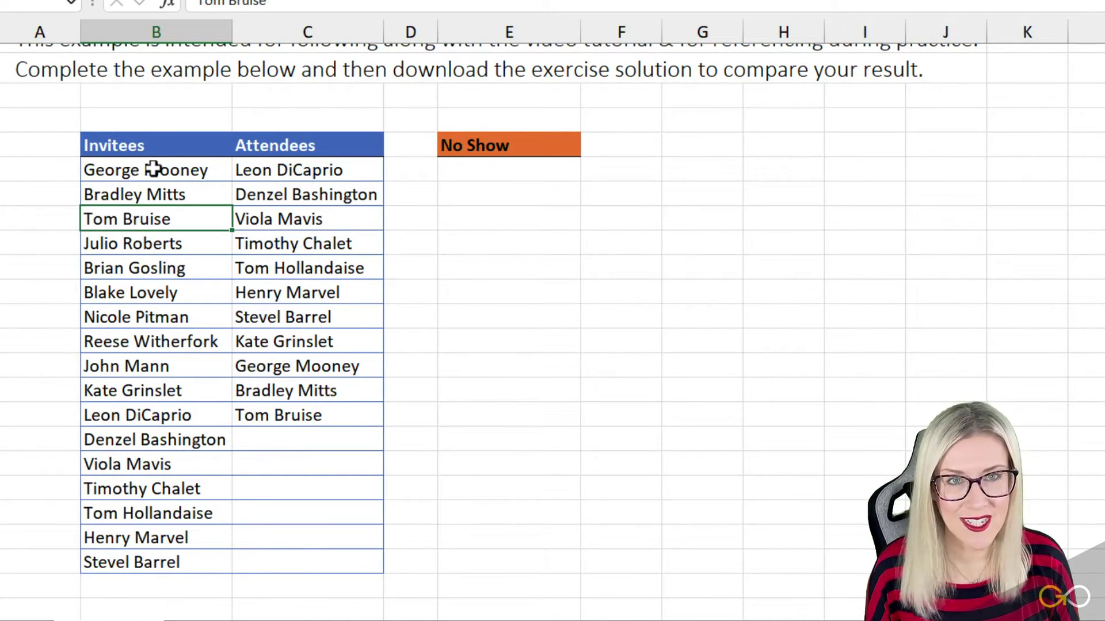
Convert the Invitees and Attendees lists into a table with headers, then select the first No Show cell.
drag(152, 169, 146, 570)
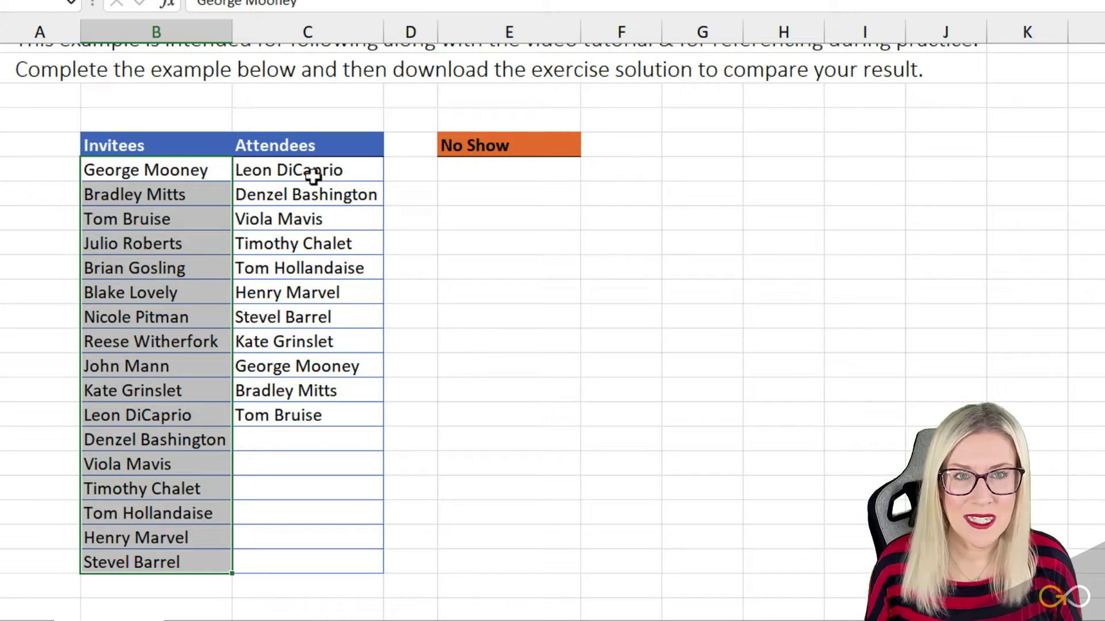
click(508, 171)
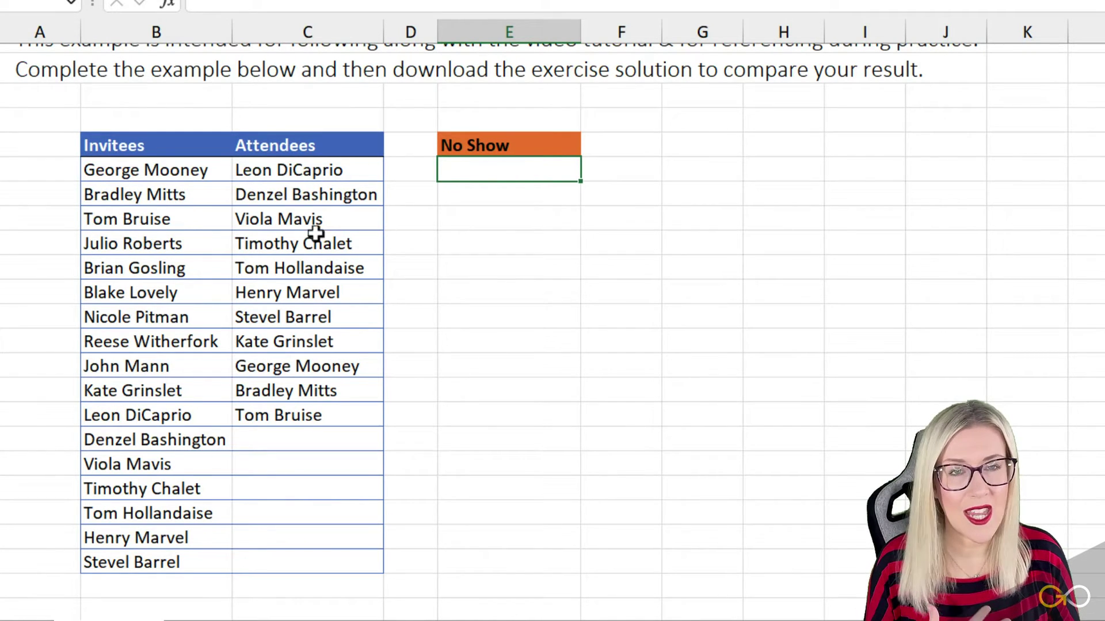
click(199, 275)
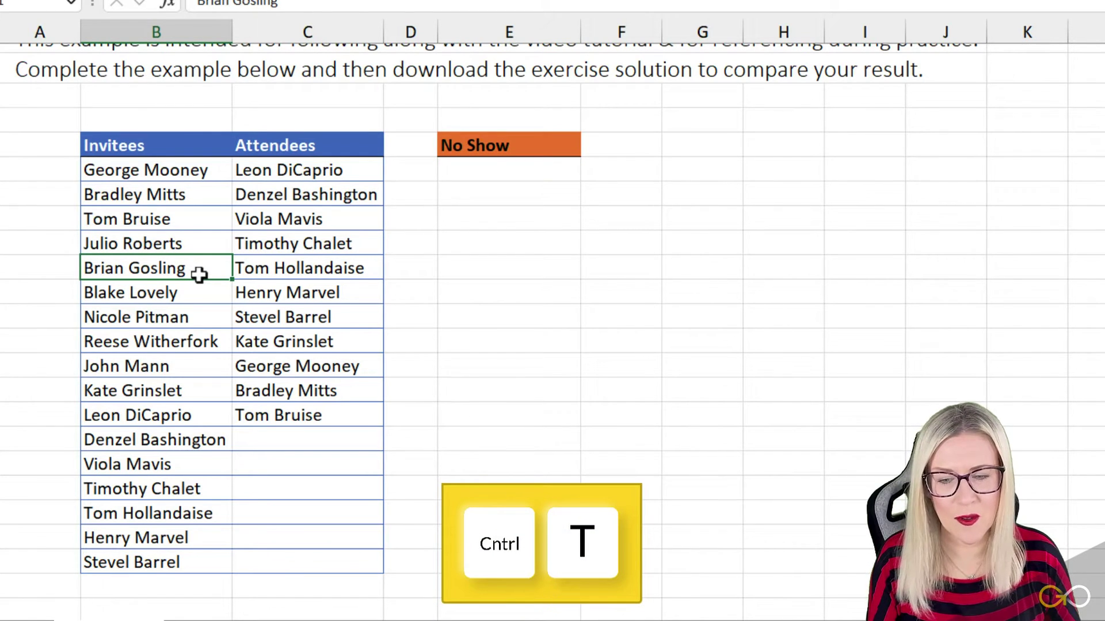
key(ctrl+t)
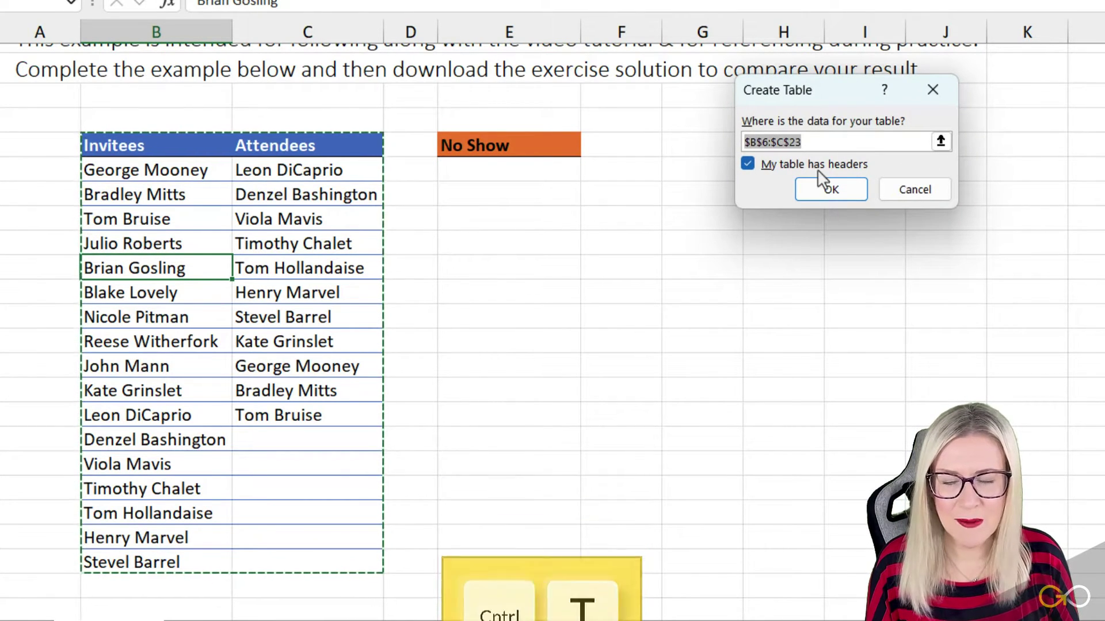
click(832, 199)
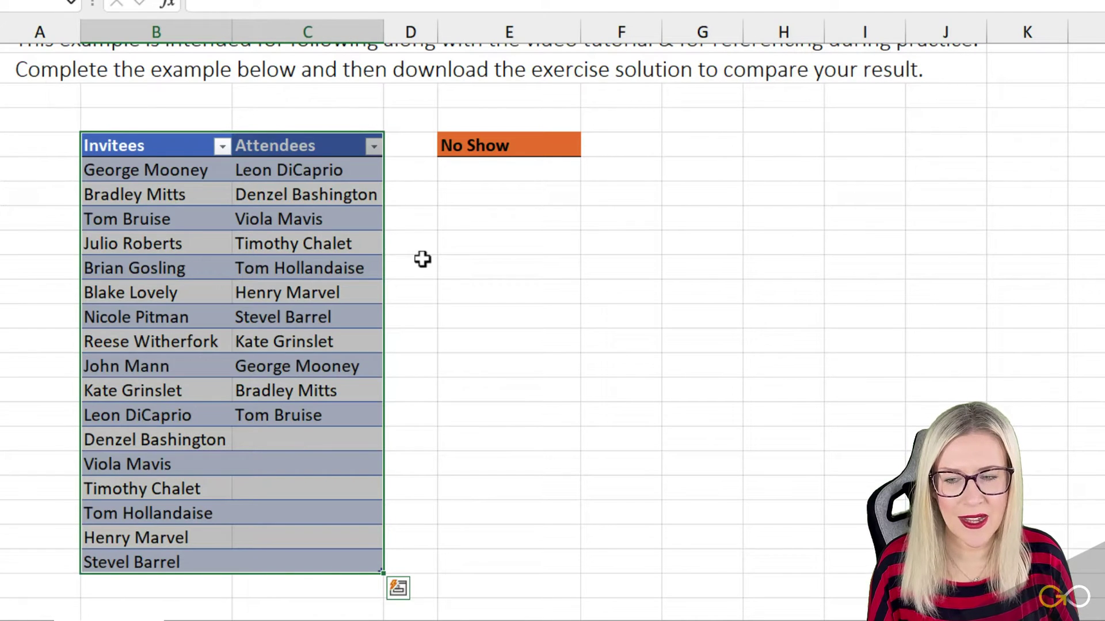
click(301, 220)
click(513, 176)
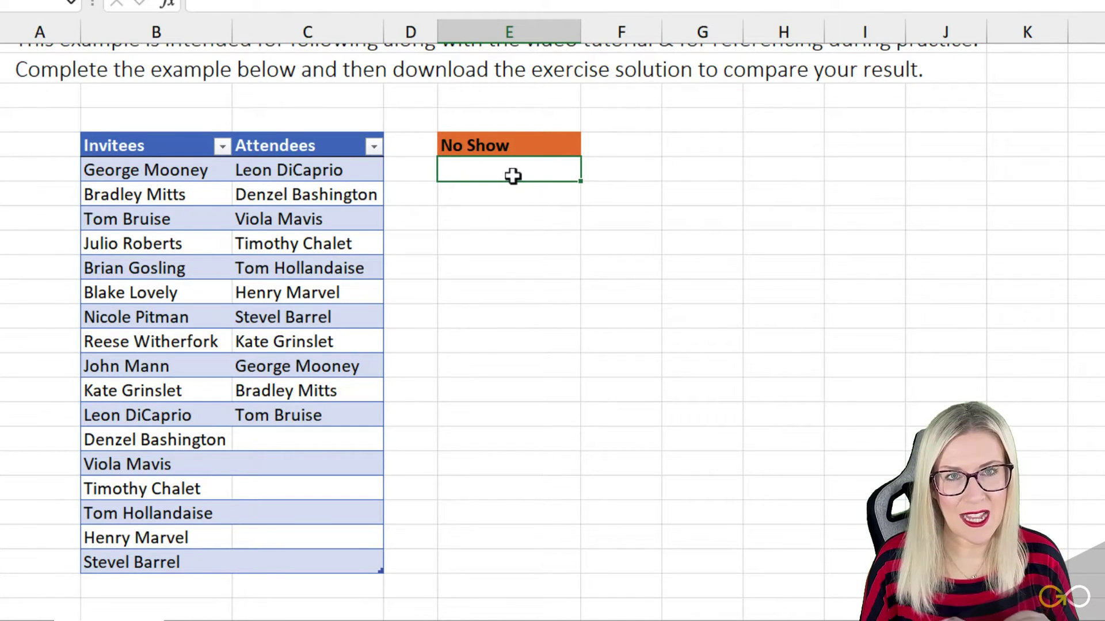
Enter =COUNTIF(Attendees column, Invitees column) under No Show, spilling 1s and 0s.
text(=COUNTIF()
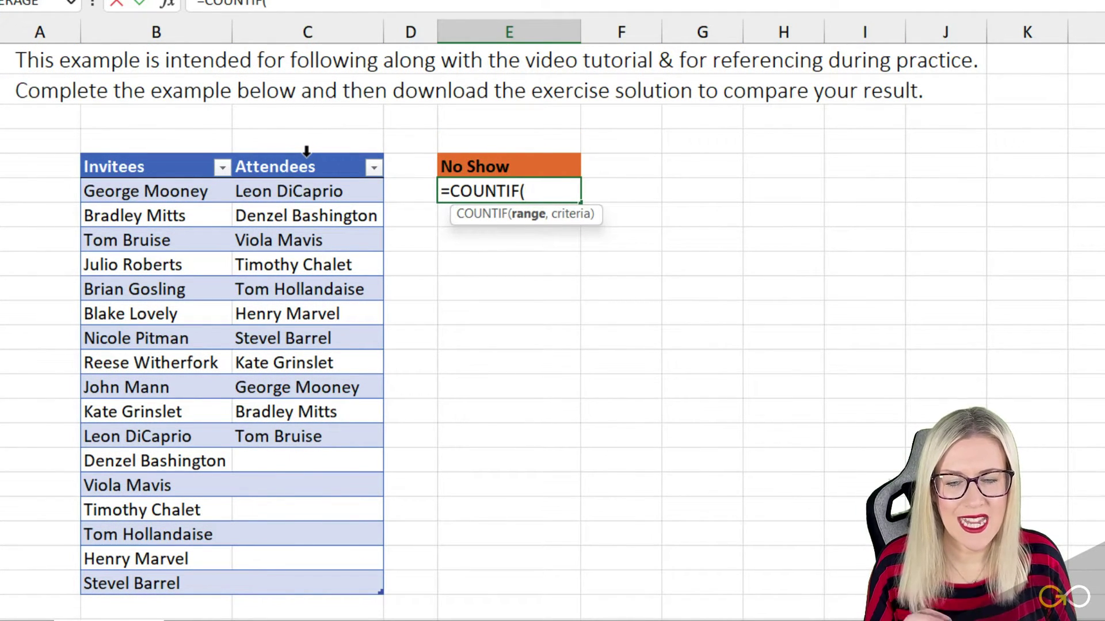
click(306, 151)
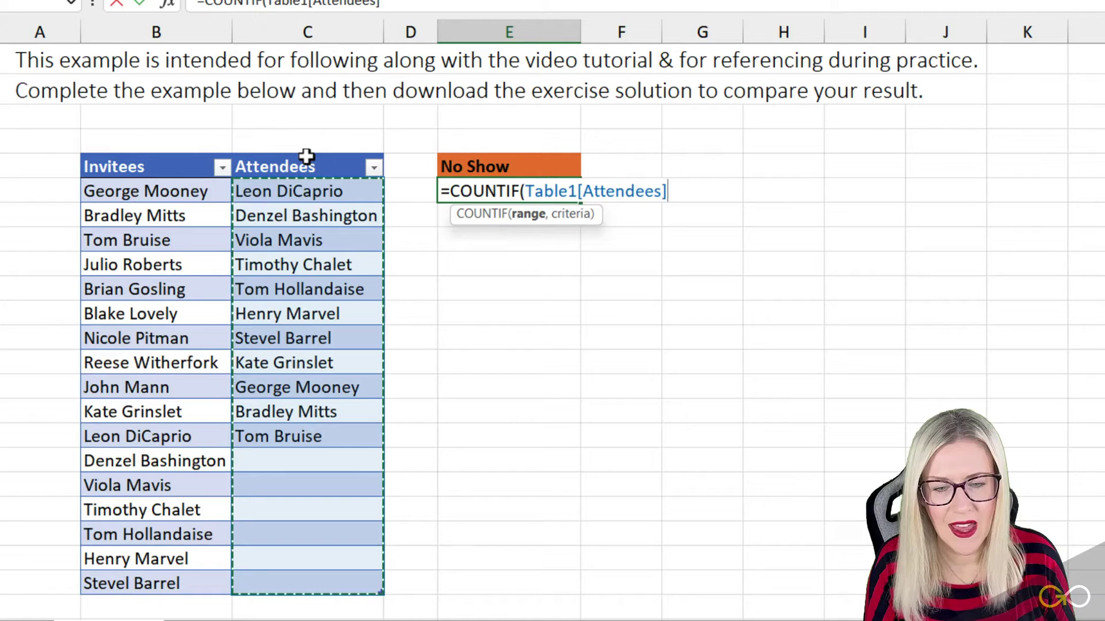
text(,)
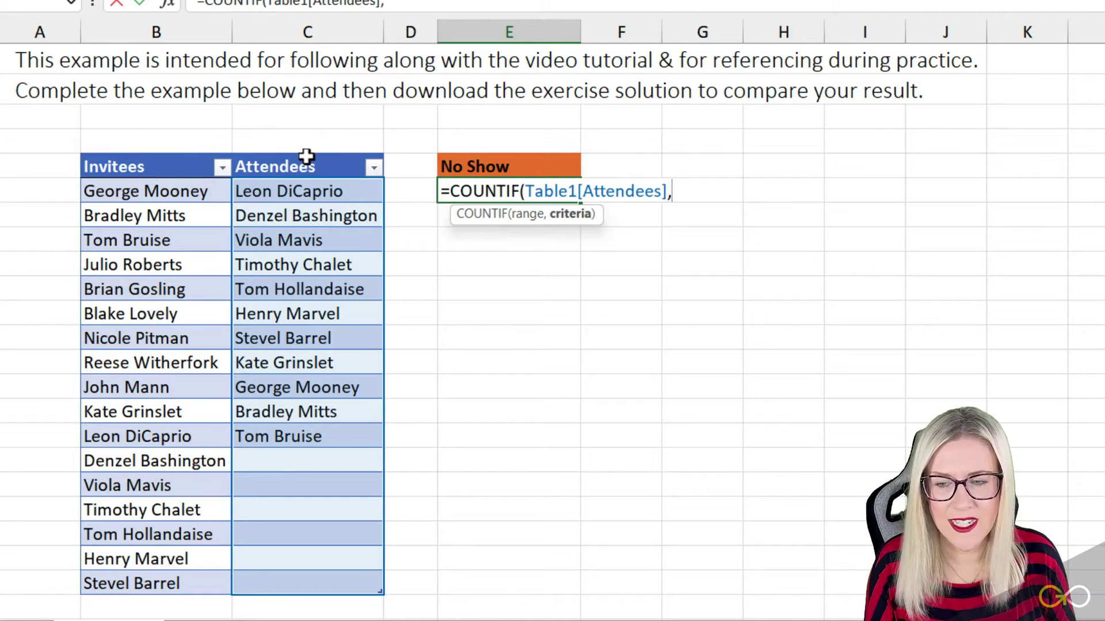
click(173, 160)
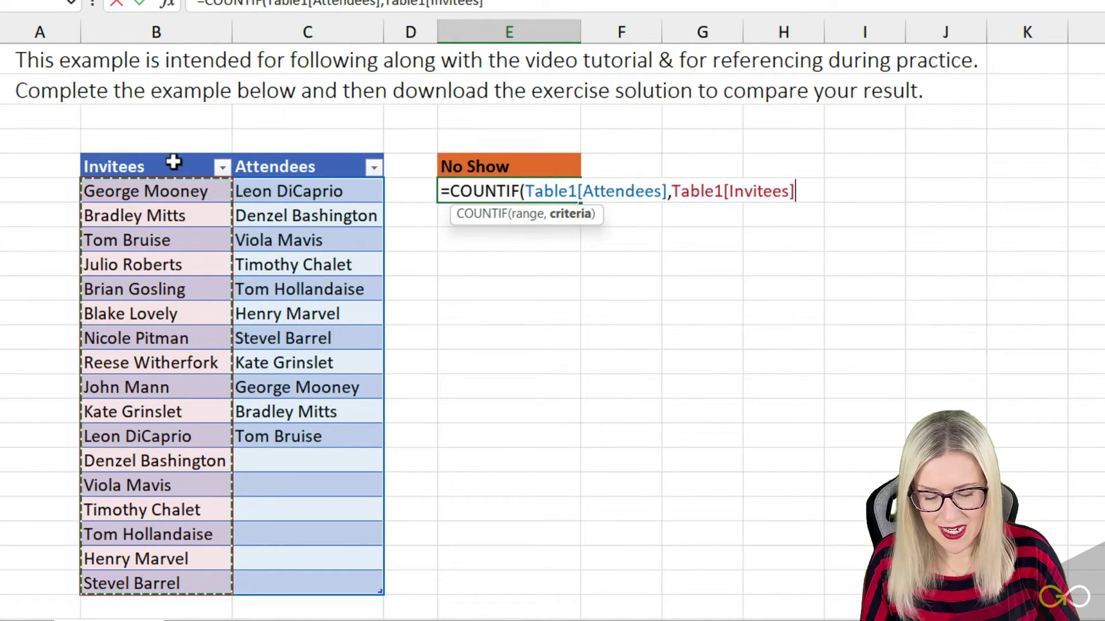
text())
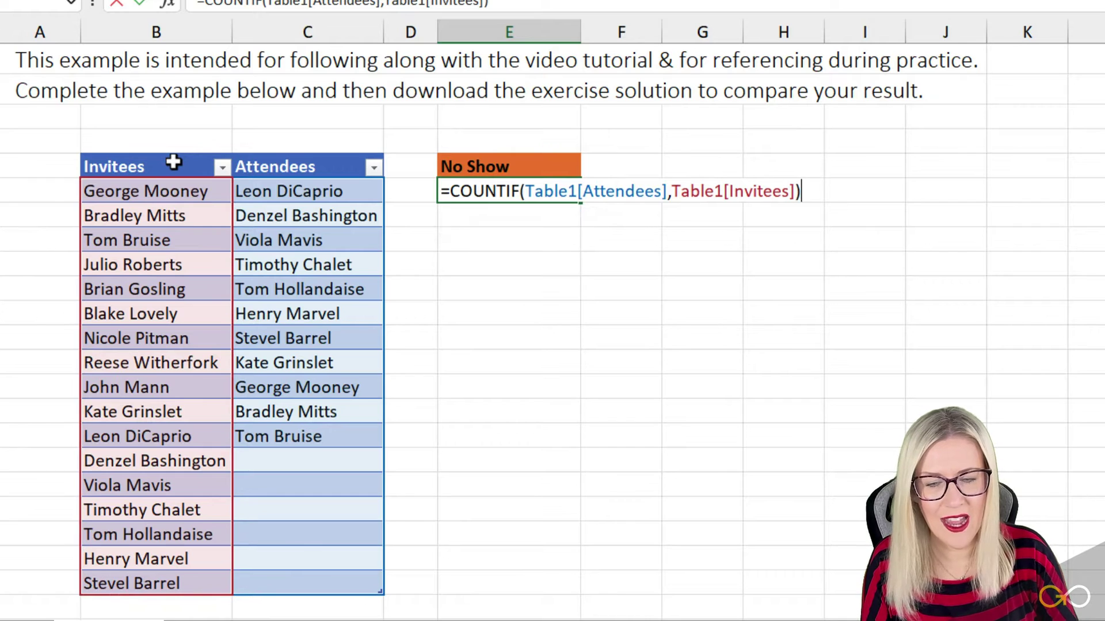
key(Return)
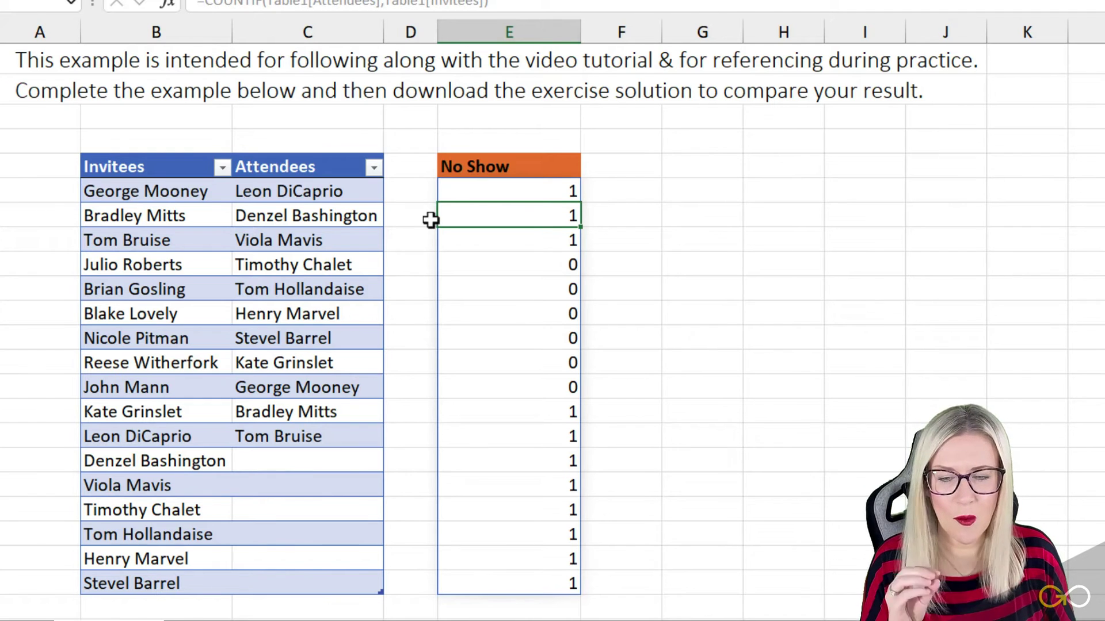
click(501, 195)
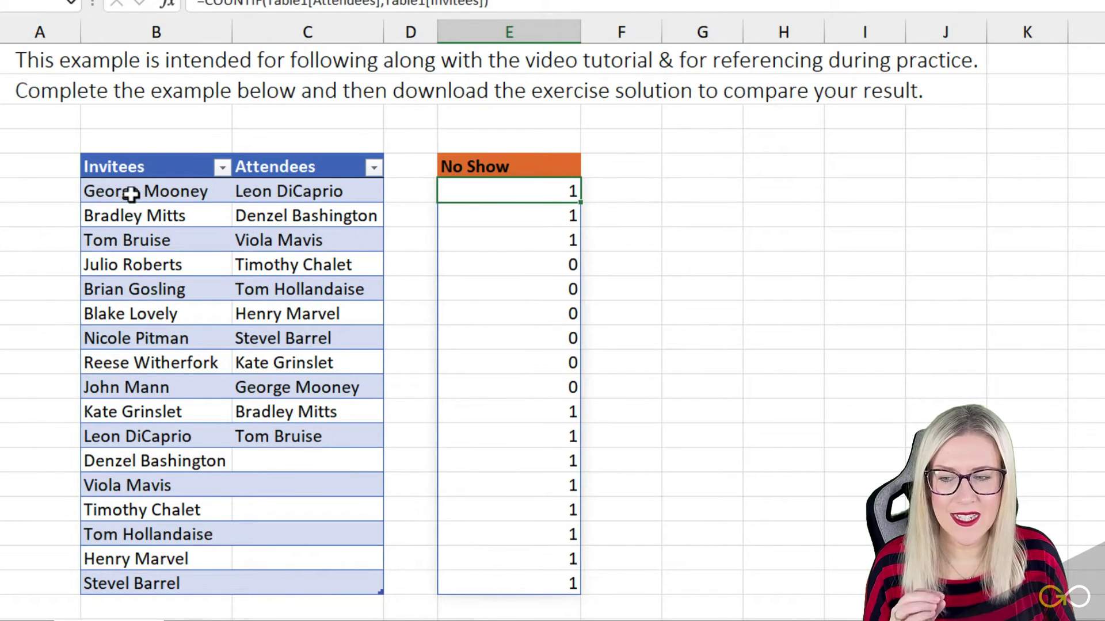
click(130, 194)
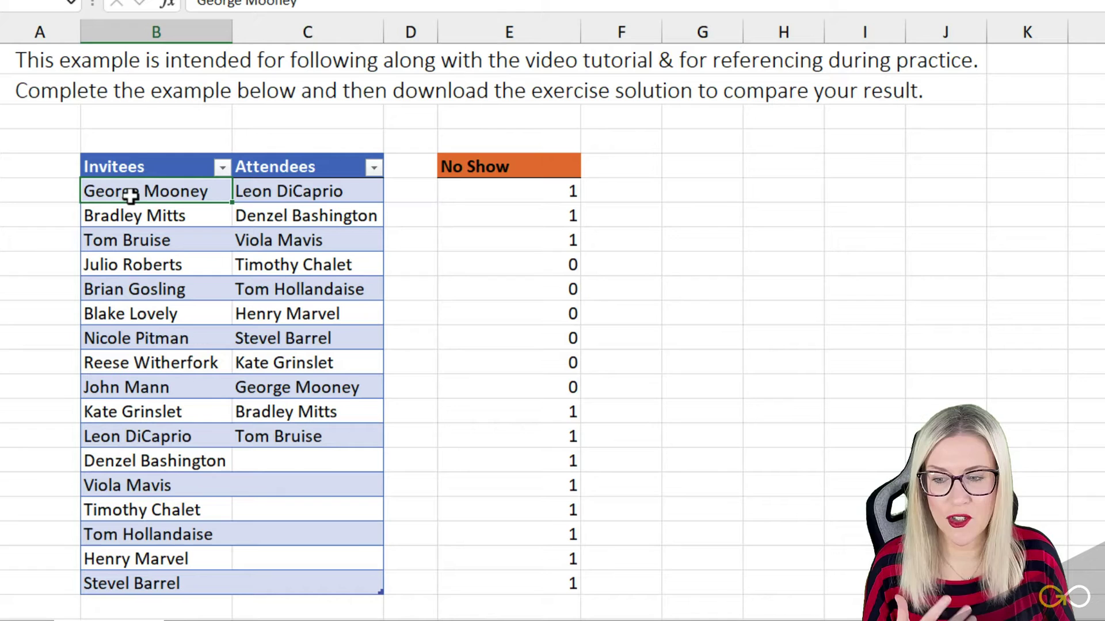
drag(304, 190, 293, 434)
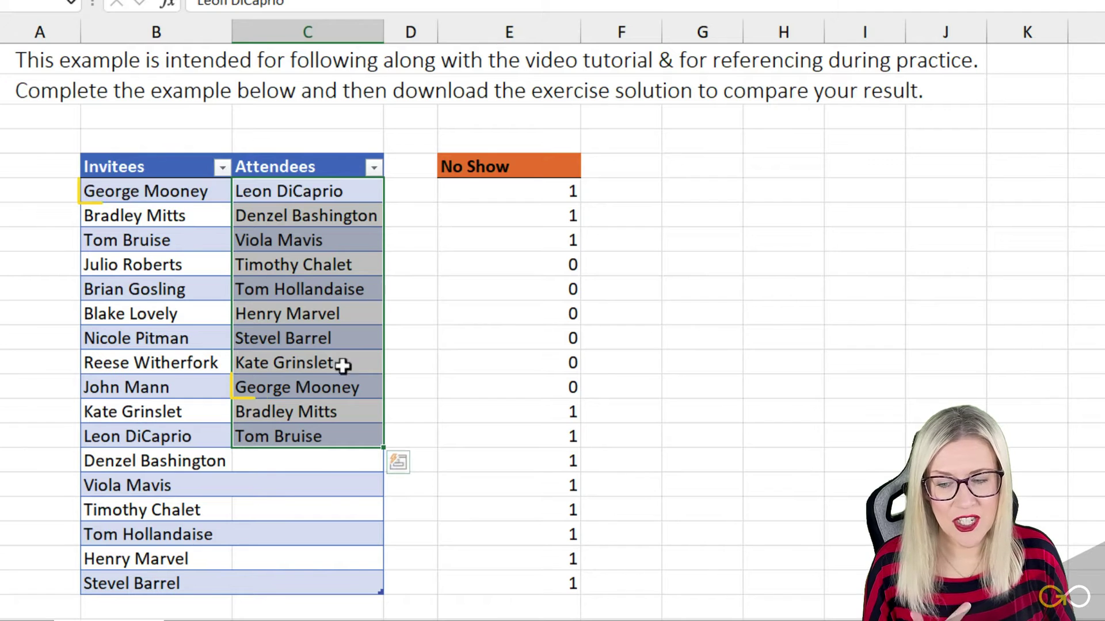
click(317, 392)
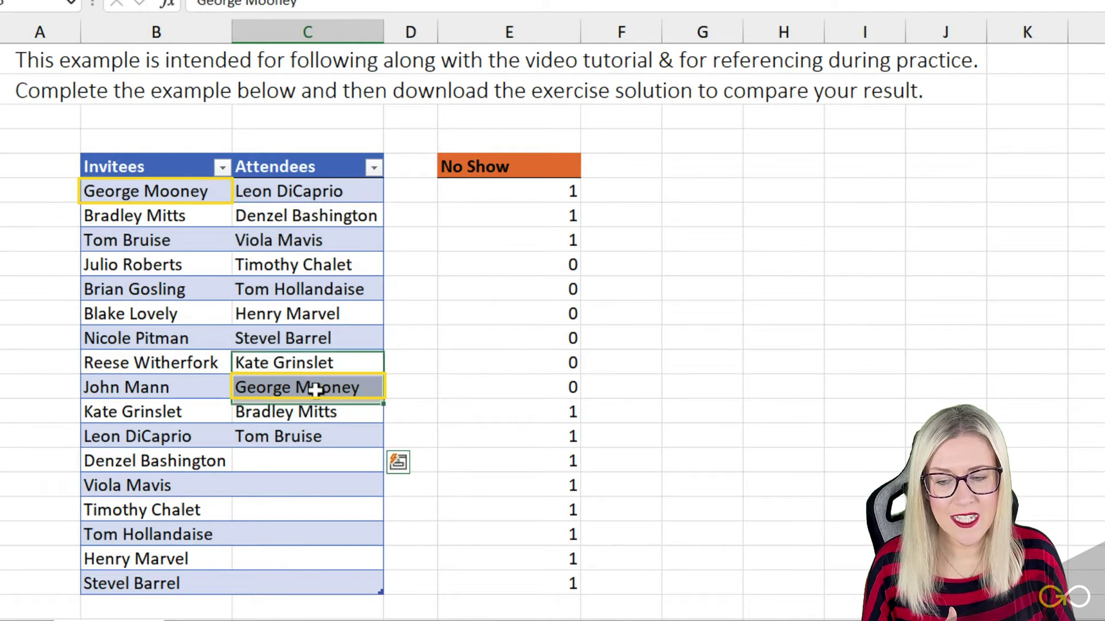
click(152, 192)
click(260, 412)
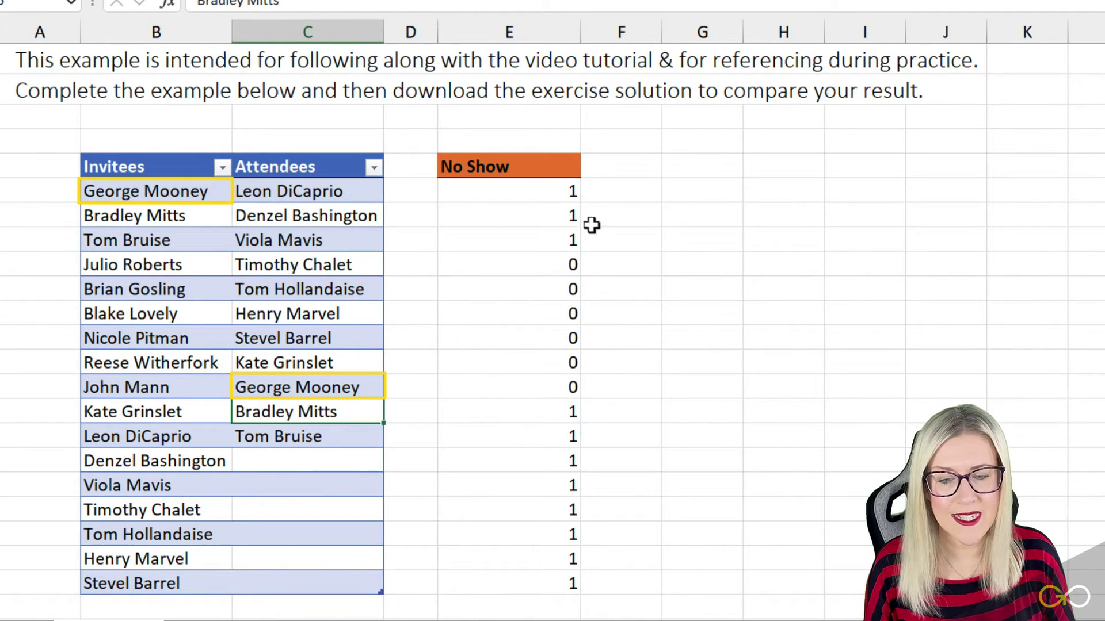
click(544, 193)
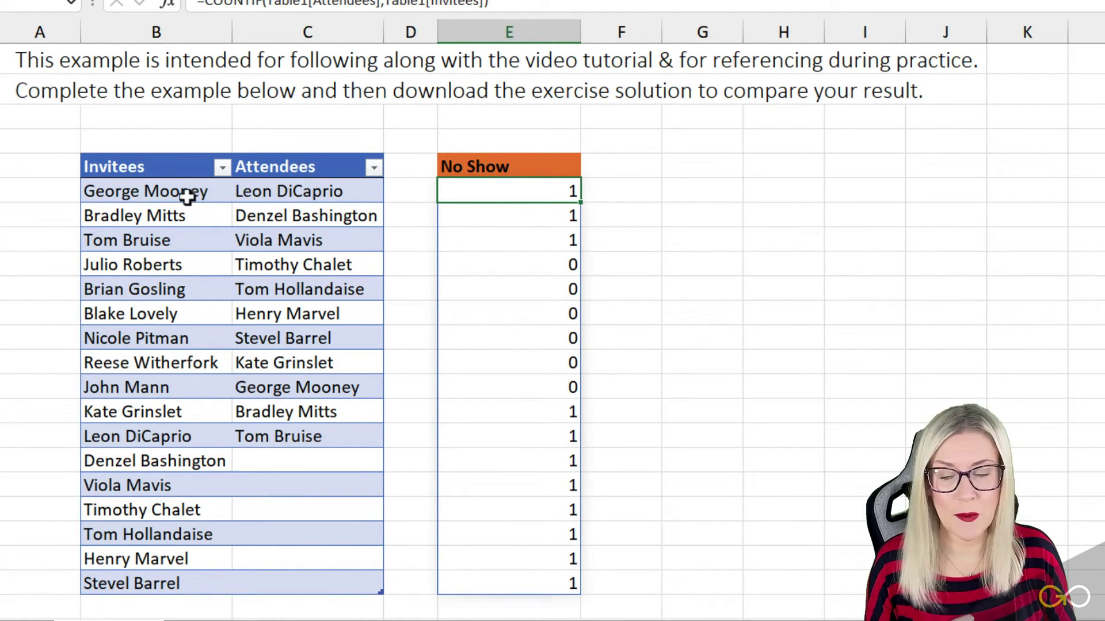
click(522, 219)
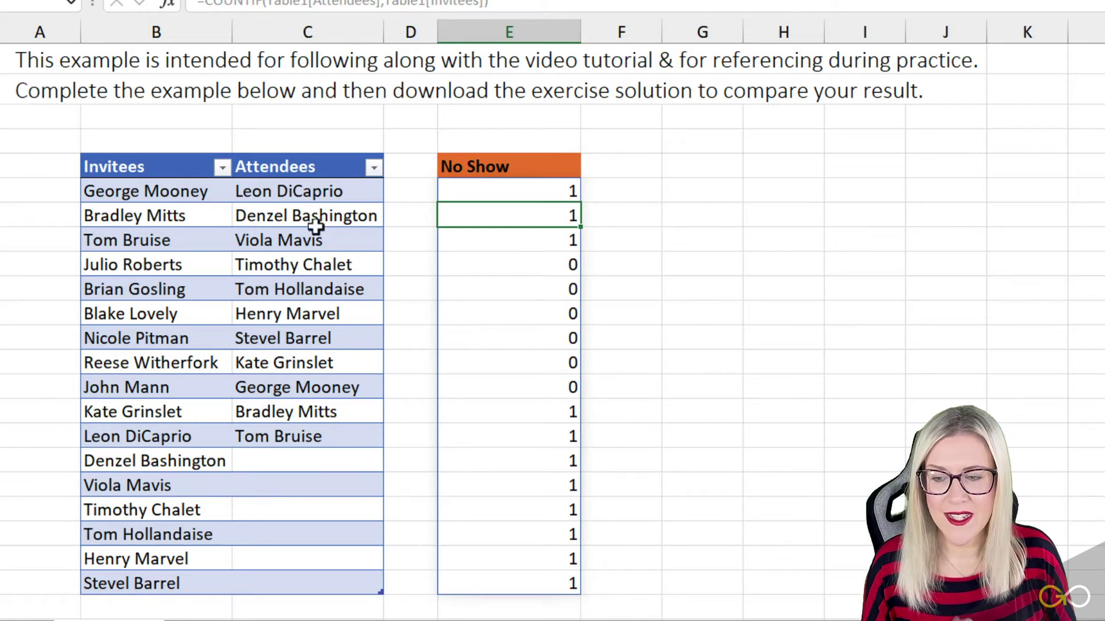
click(303, 412)
click(495, 247)
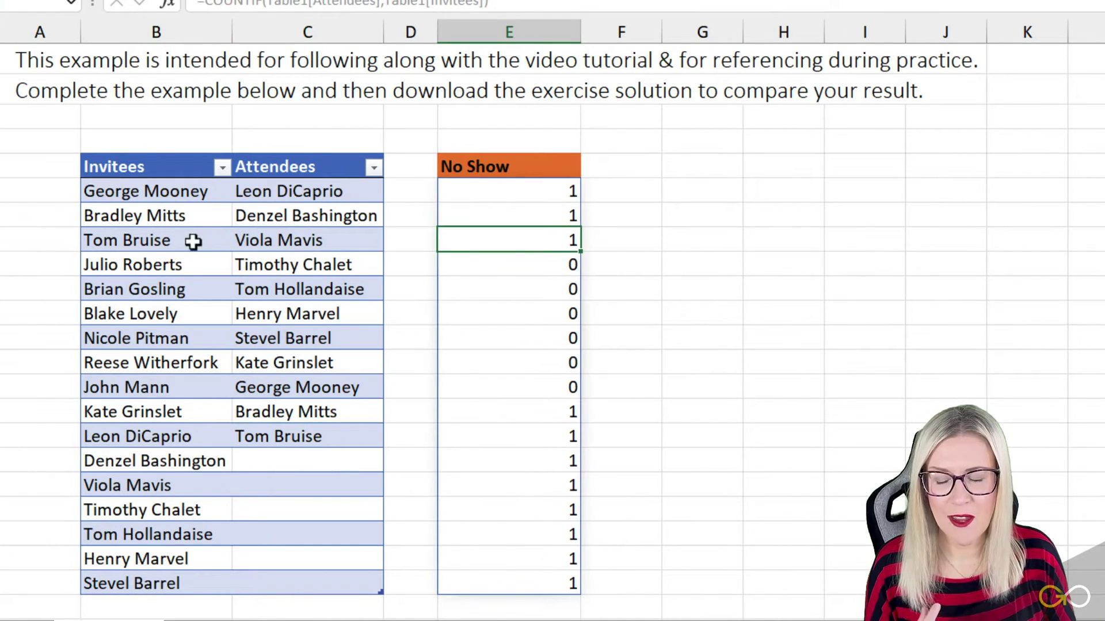
click(285, 437)
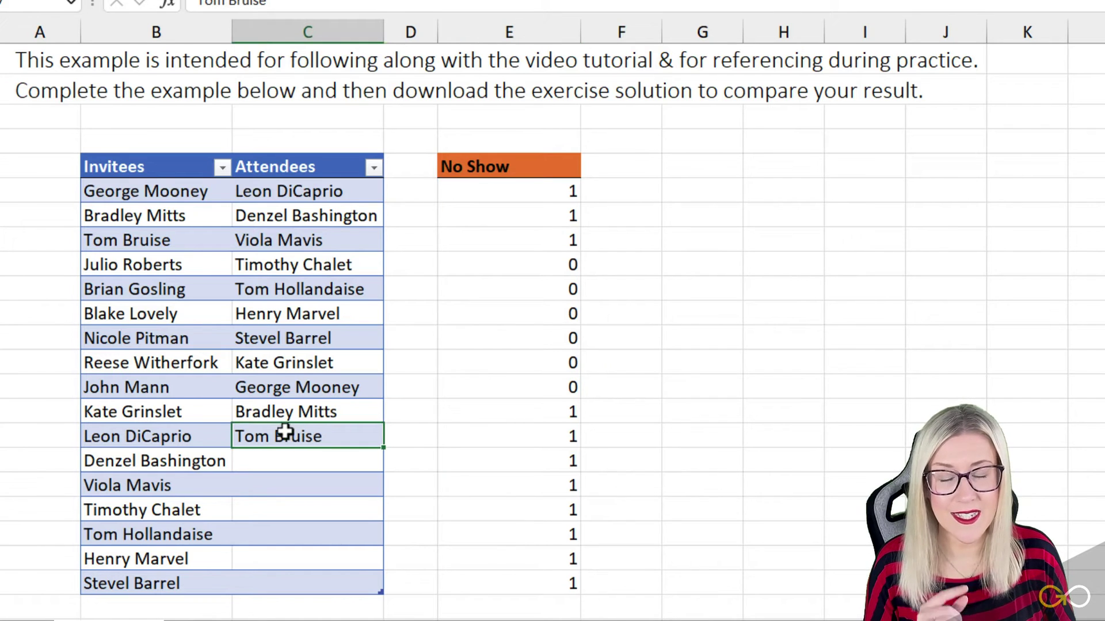
click(517, 265)
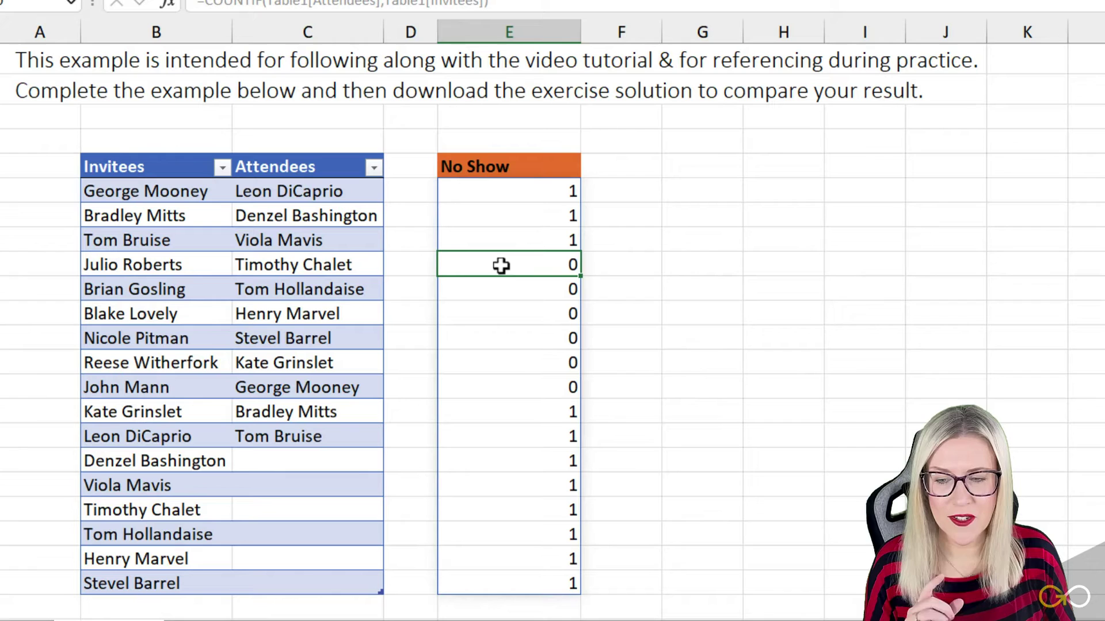
drag(321, 190, 294, 431)
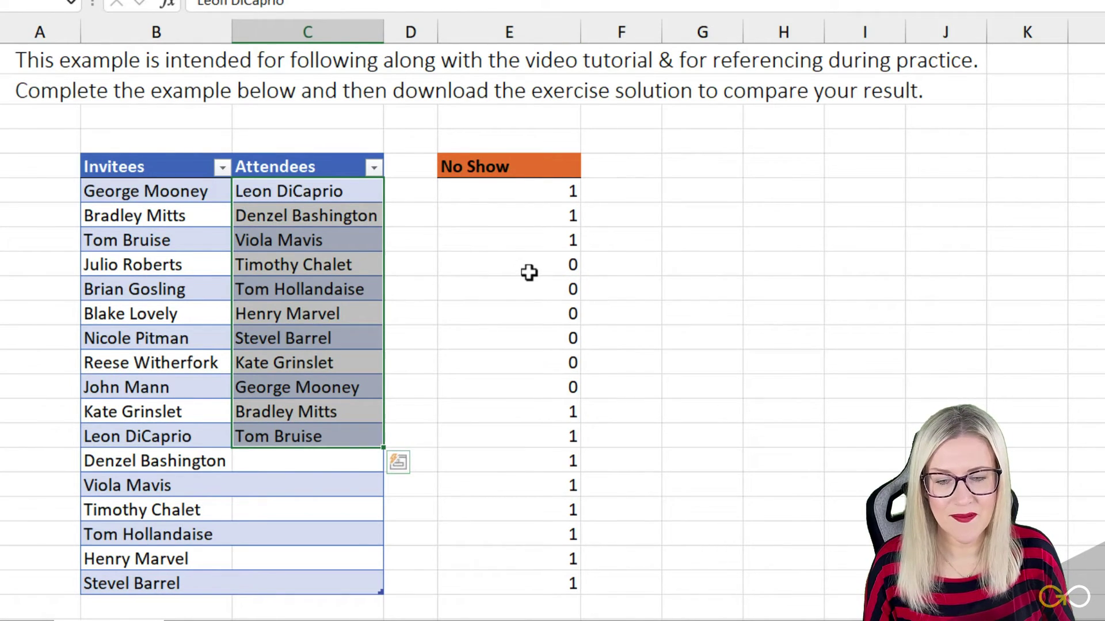
click(548, 270)
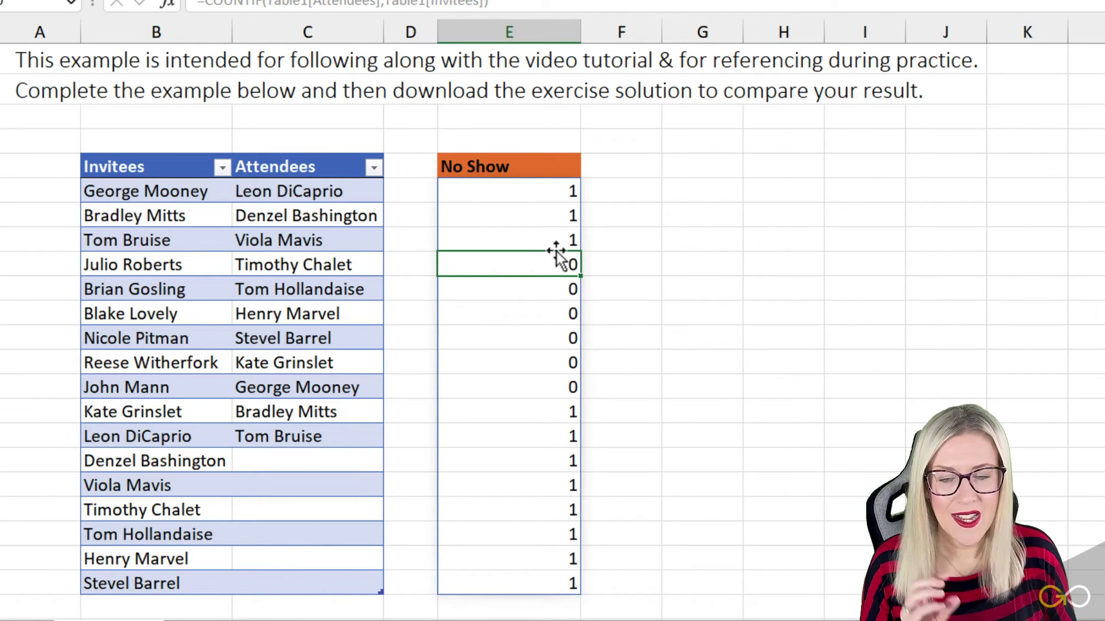
Wrap the COUNTIF formula in E7 with NOT( ) to flag missing invitees as TRUE.
click(550, 196)
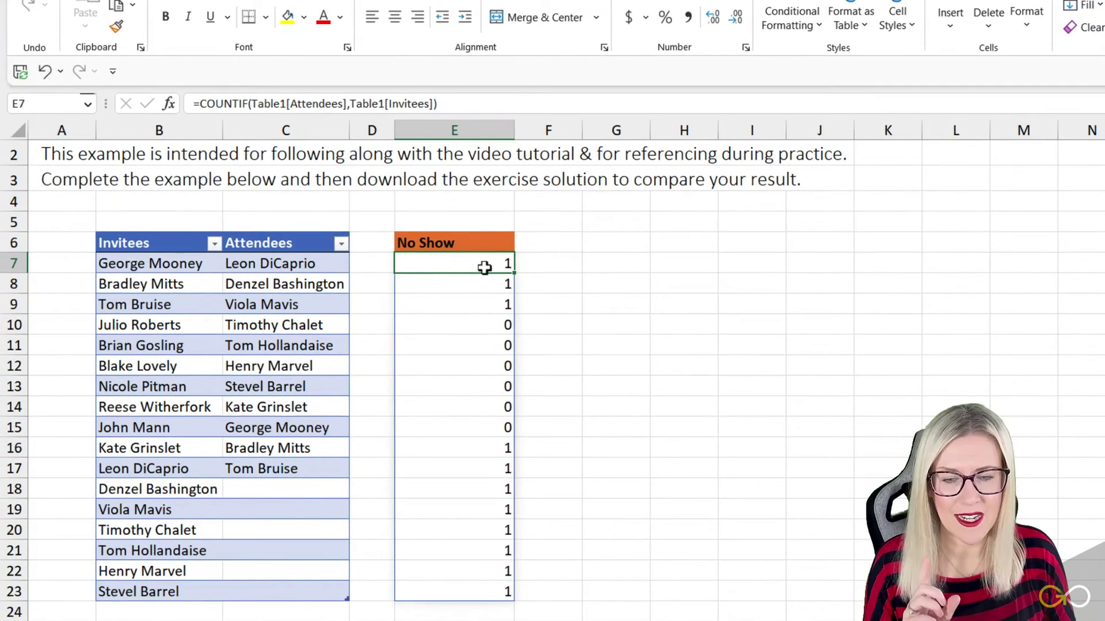
click(198, 104)
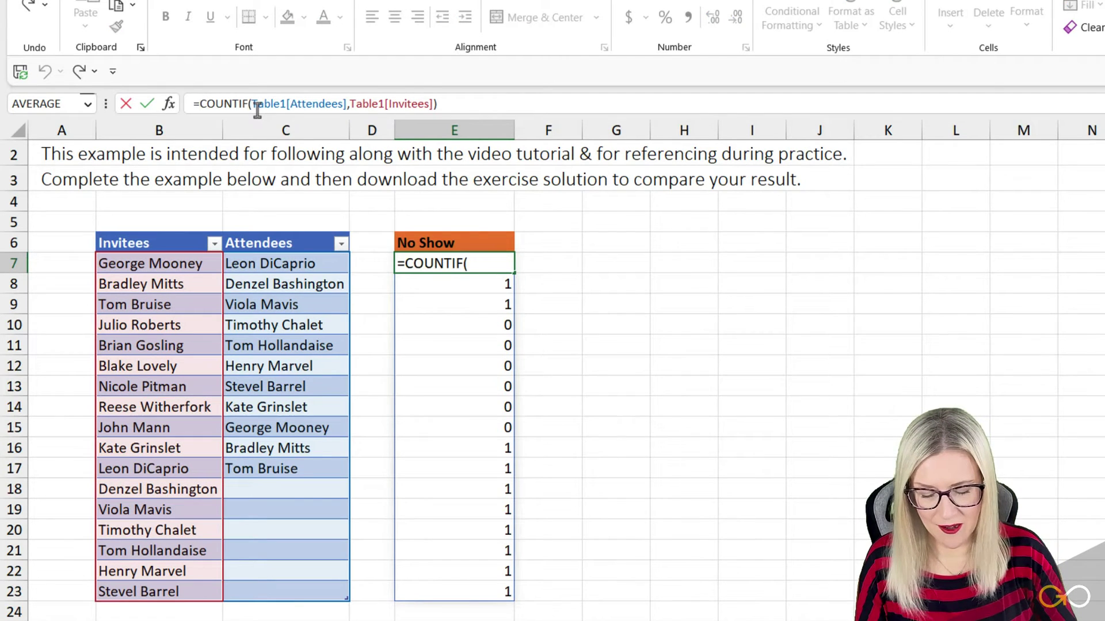
text(NOT)
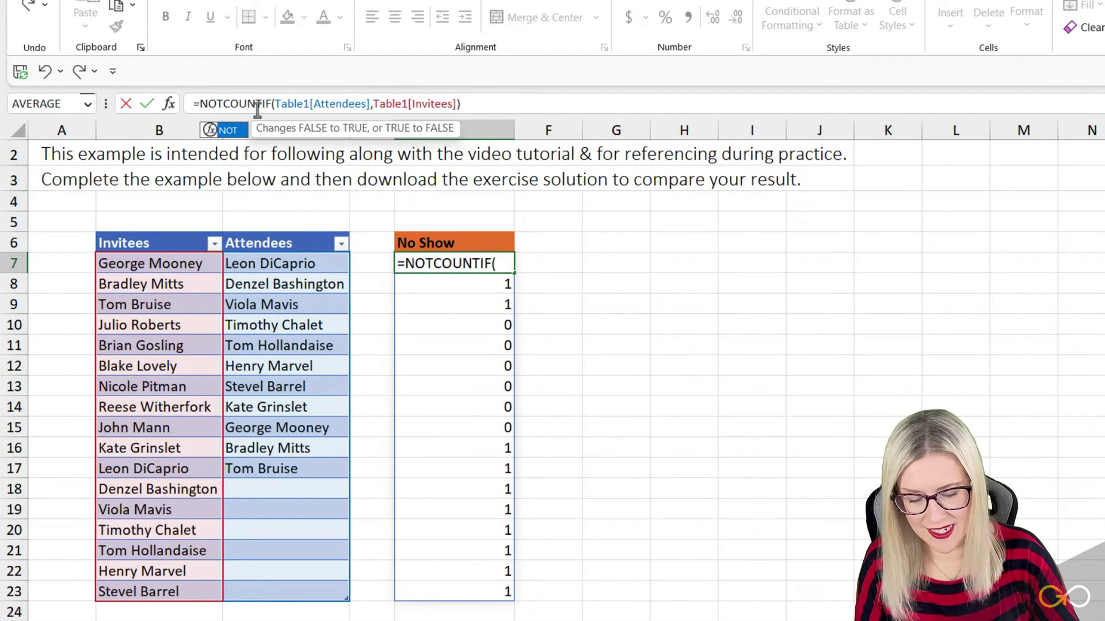
text(()
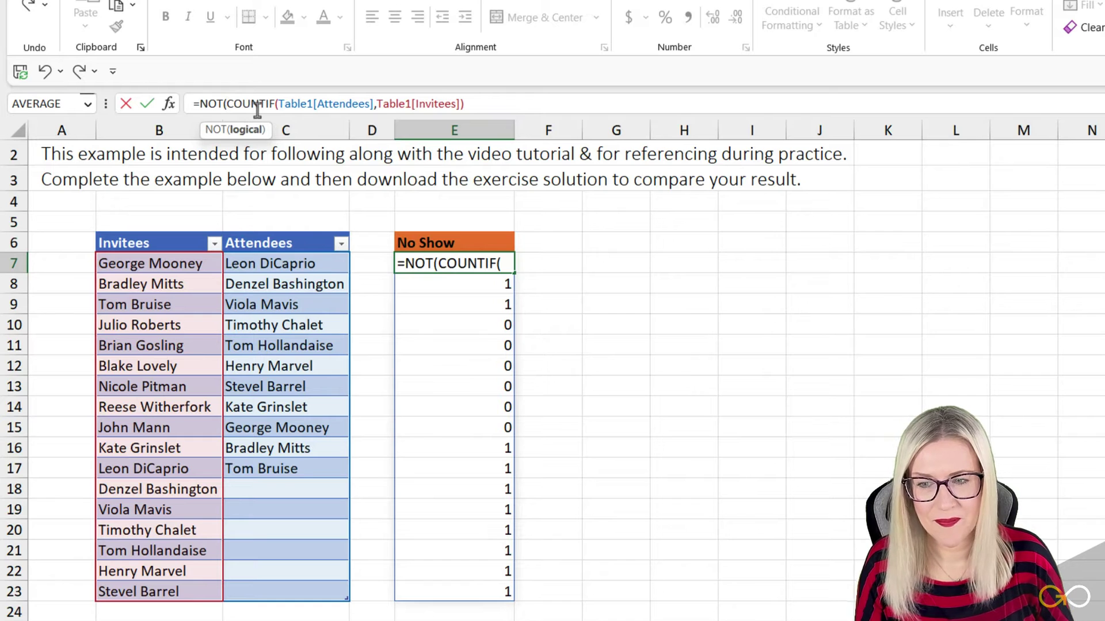
click(483, 106)
text())
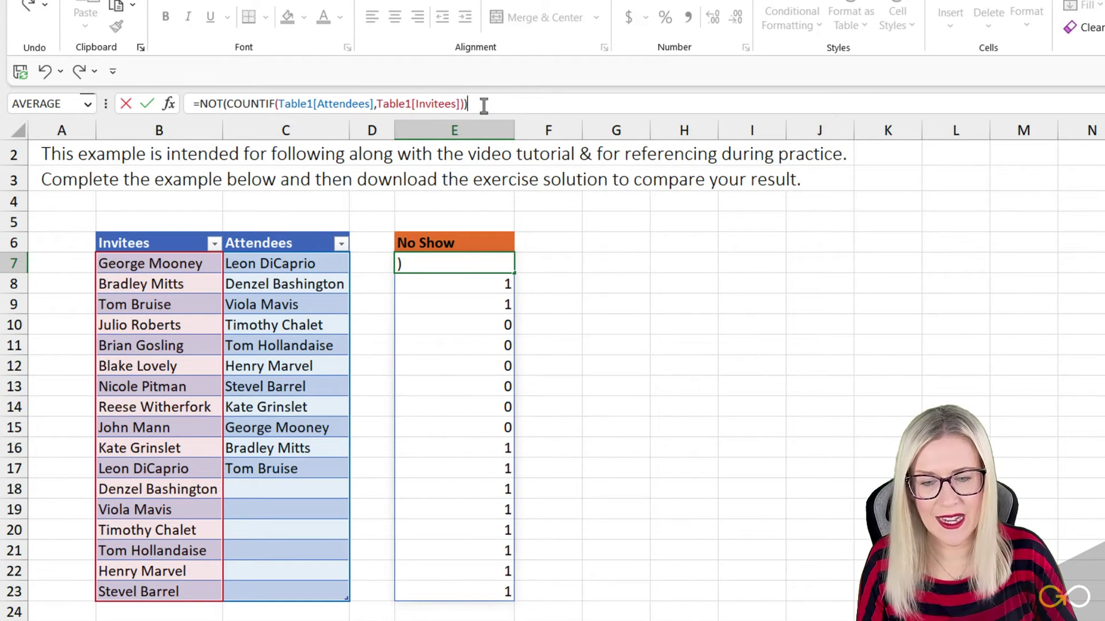
key(Return)
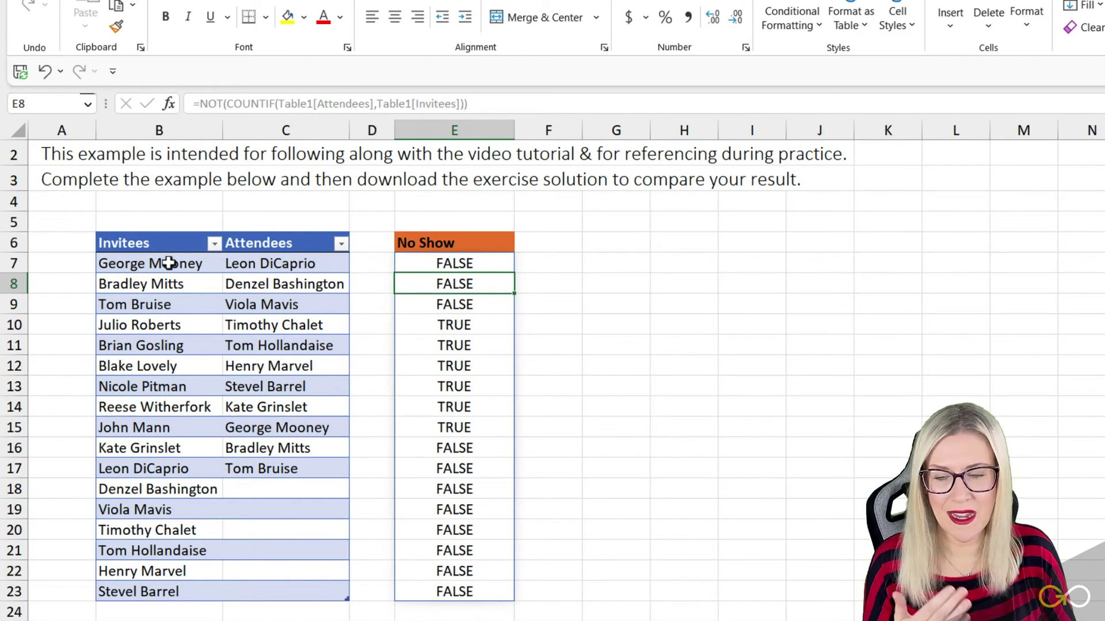
click(141, 264)
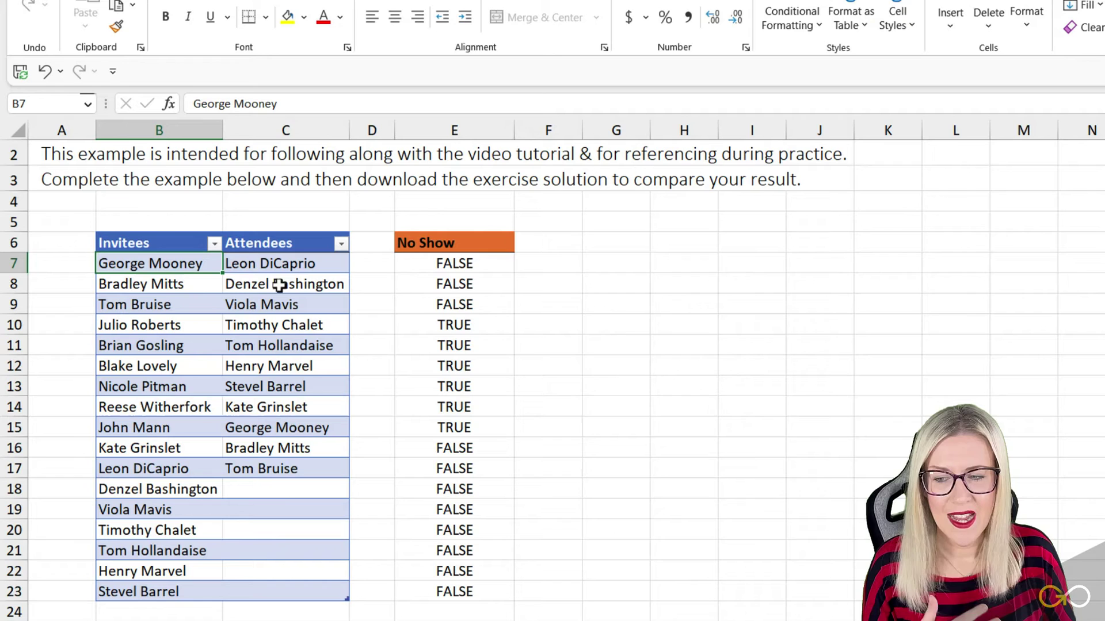
click(181, 286)
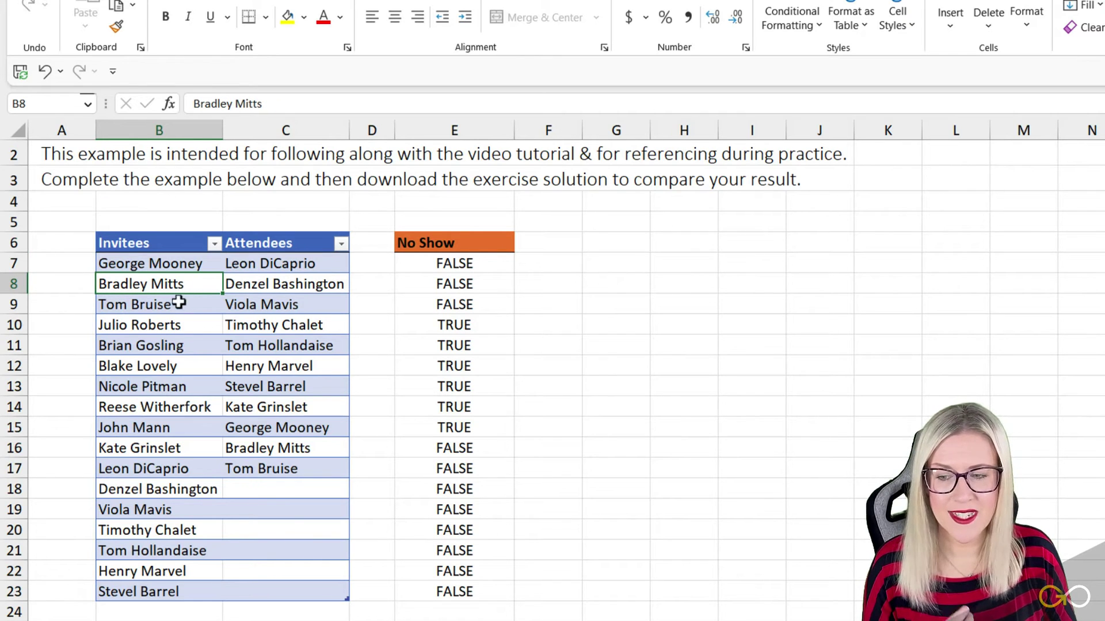
click(179, 305)
click(168, 325)
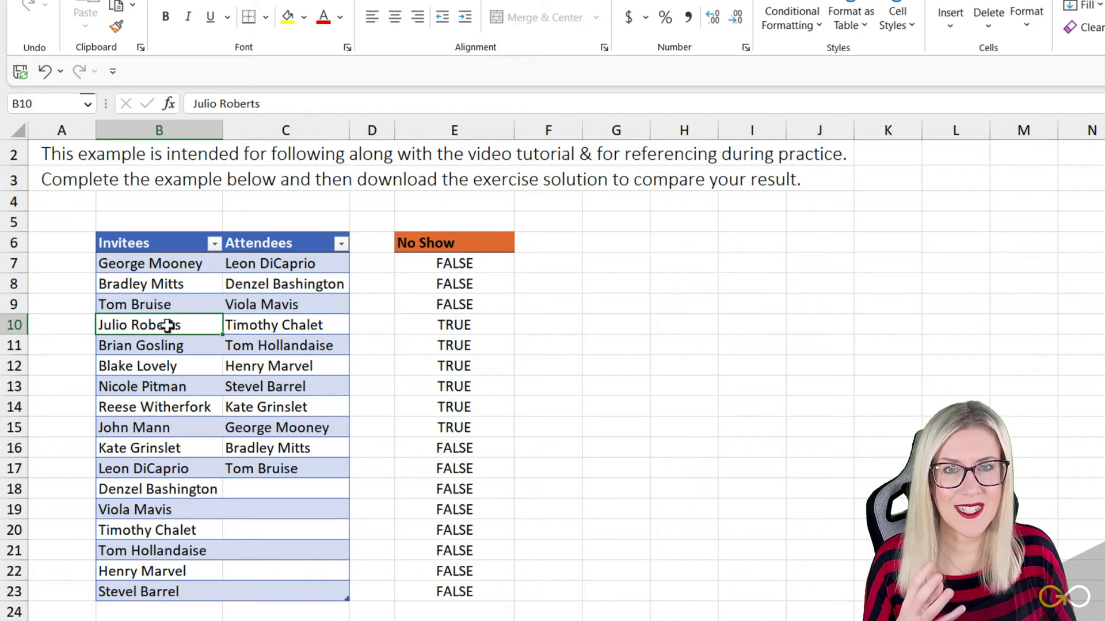
click(450, 326)
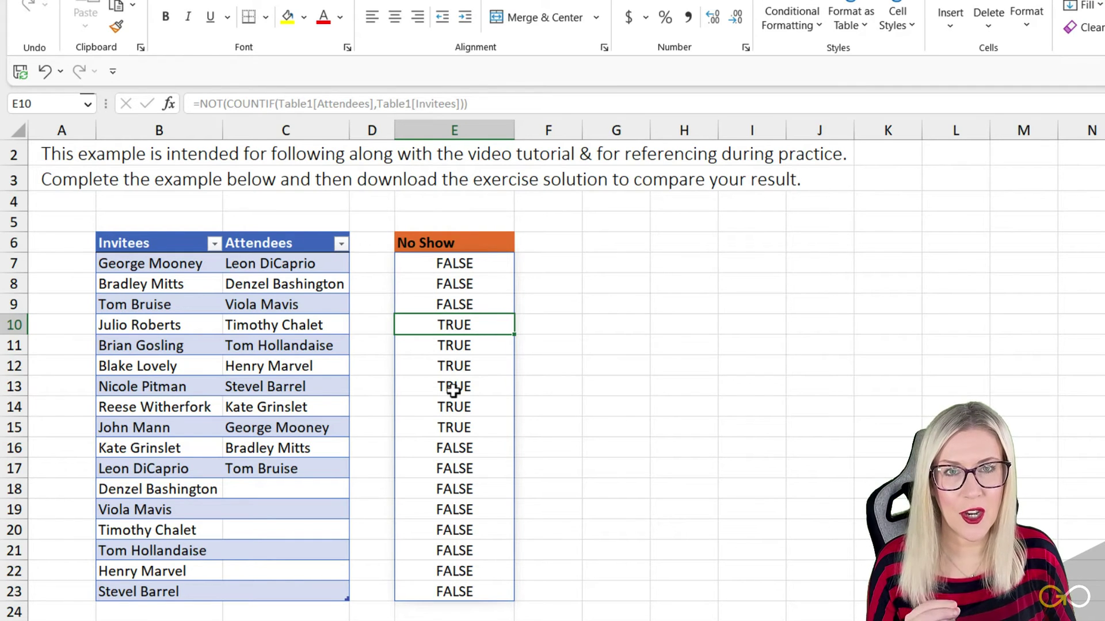
click(458, 260)
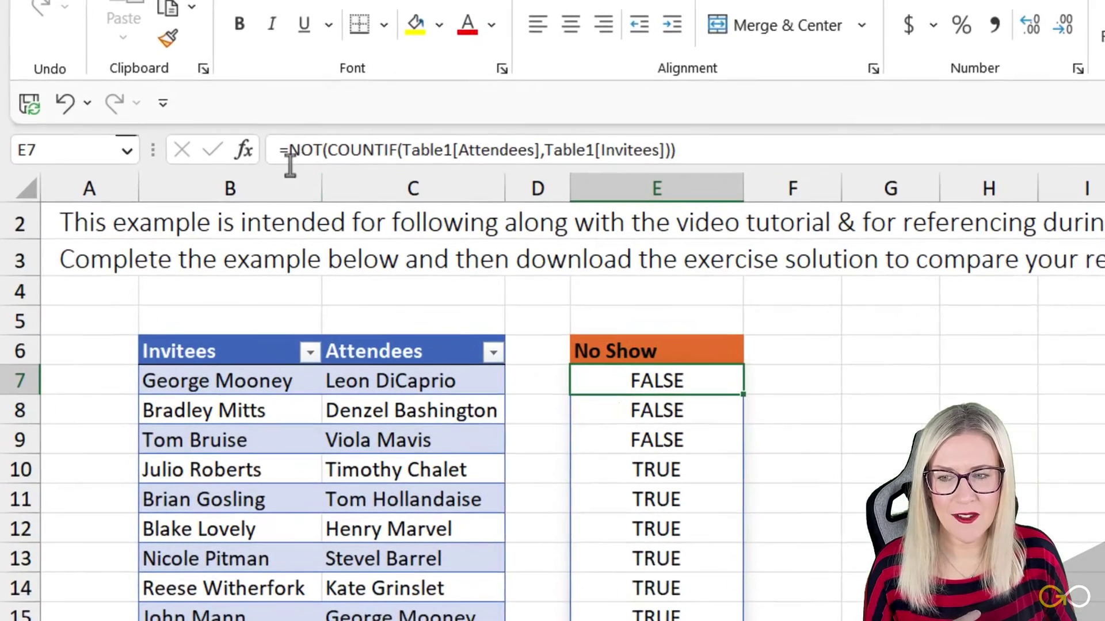
Wrap E7's formula in FILTER over Table1[Invitees] to list the six absent invitees by name.
click(289, 151)
text(FILTER)
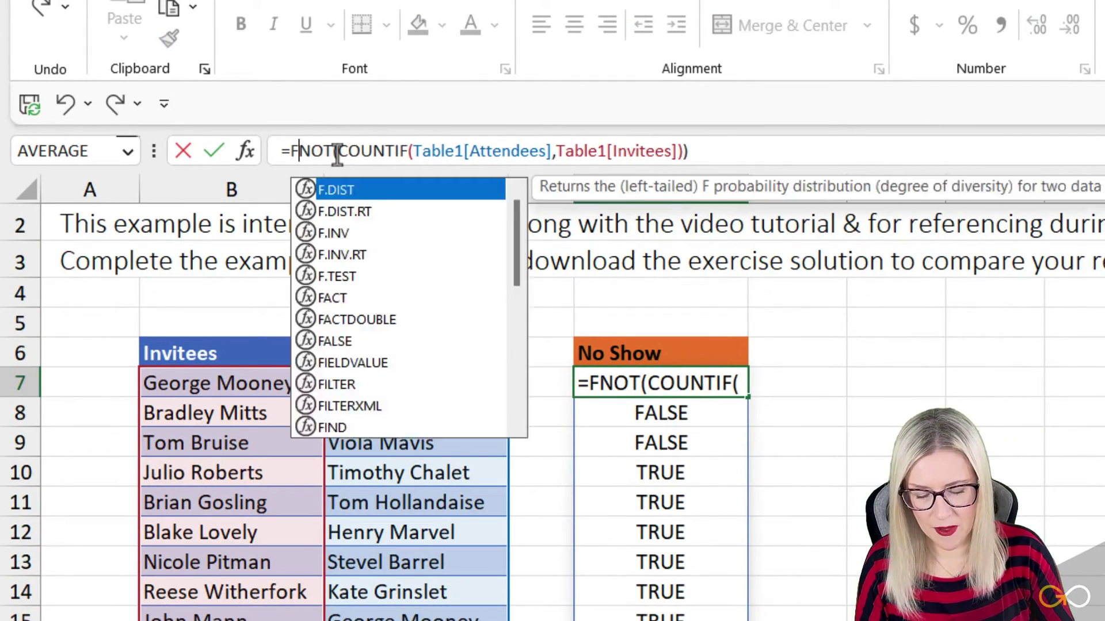
text(()
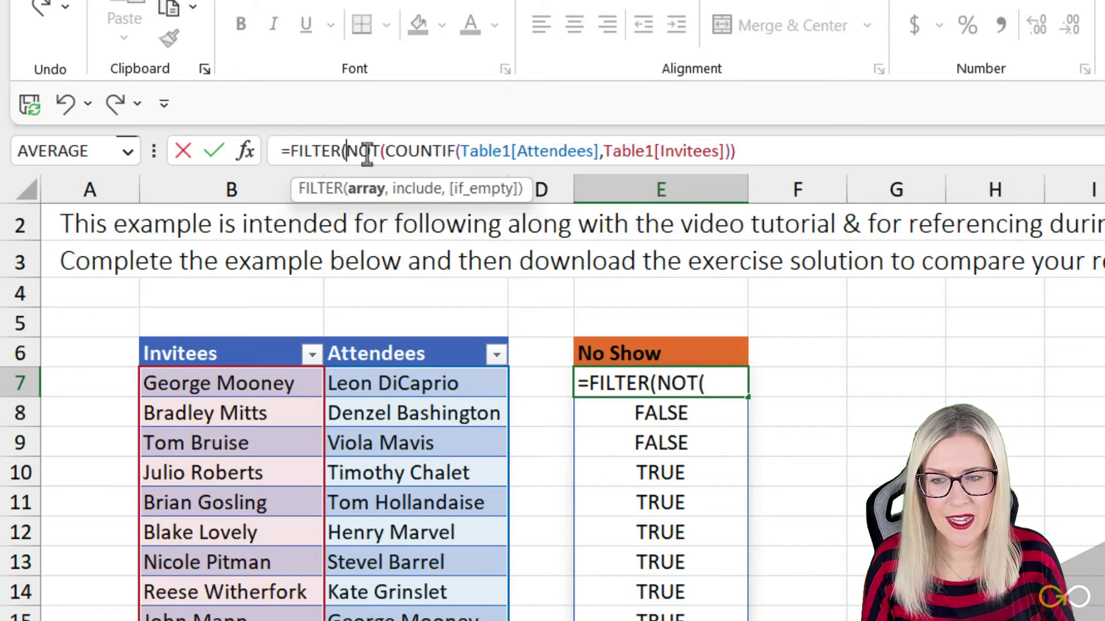
click(242, 334)
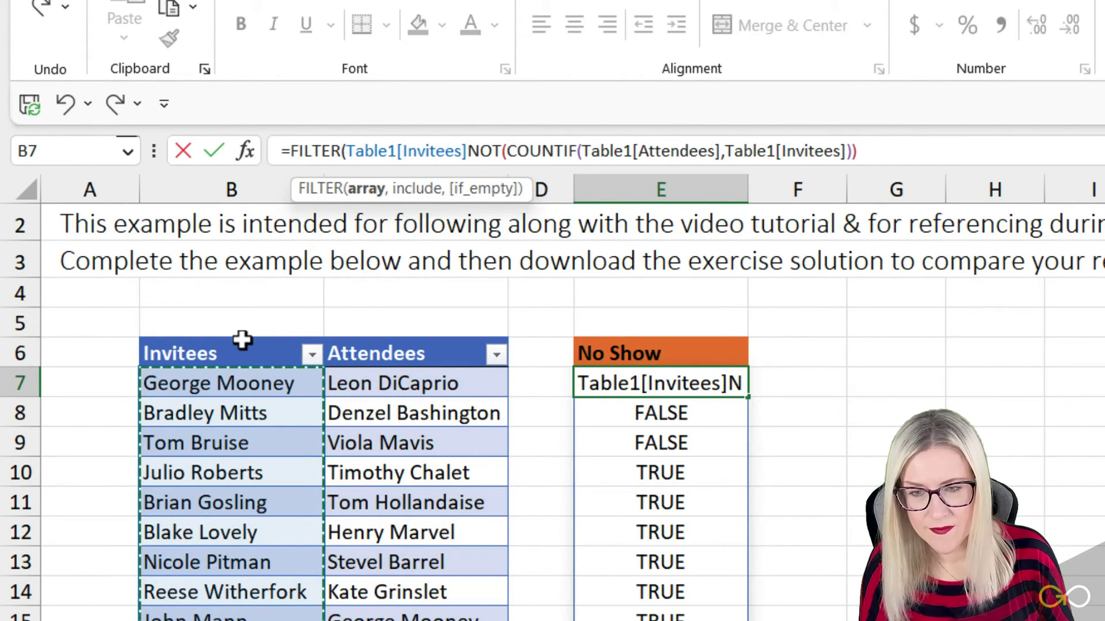
text(,)
click(878, 152)
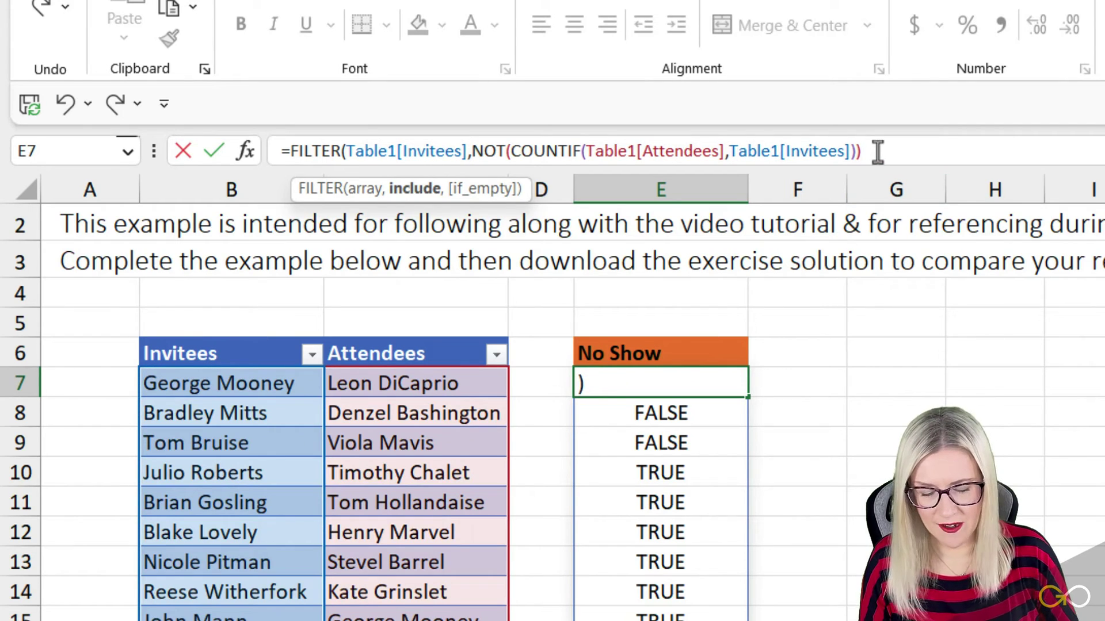
text())
key(Return)
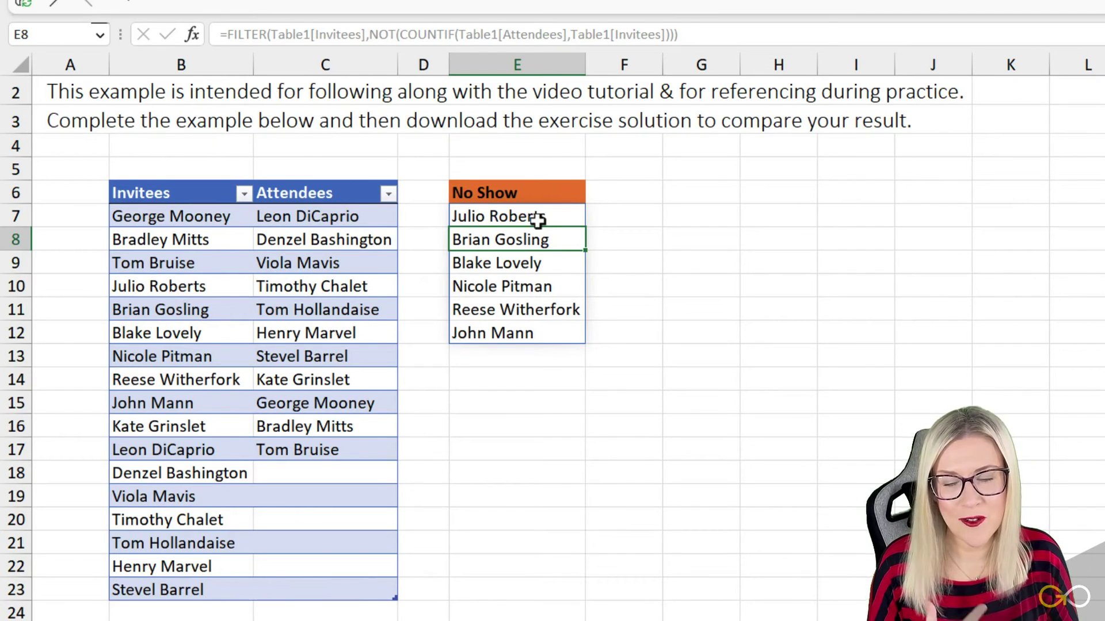
click(537, 219)
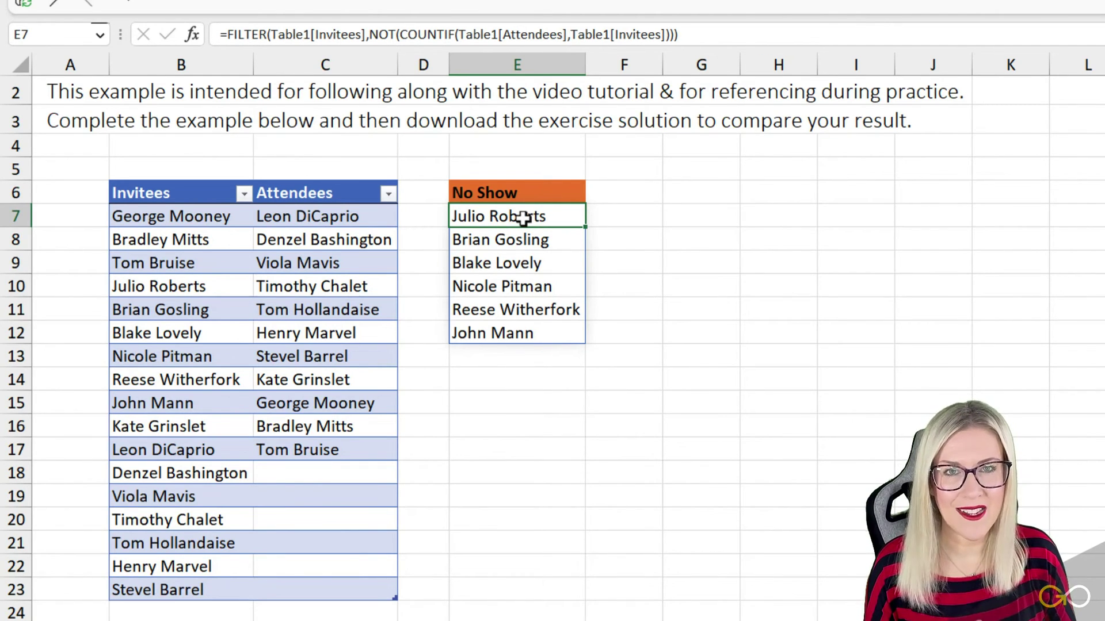
Wrap the FILTER formula in E7 with SORT( ) to alphabetize the six no-shows.
click(224, 35)
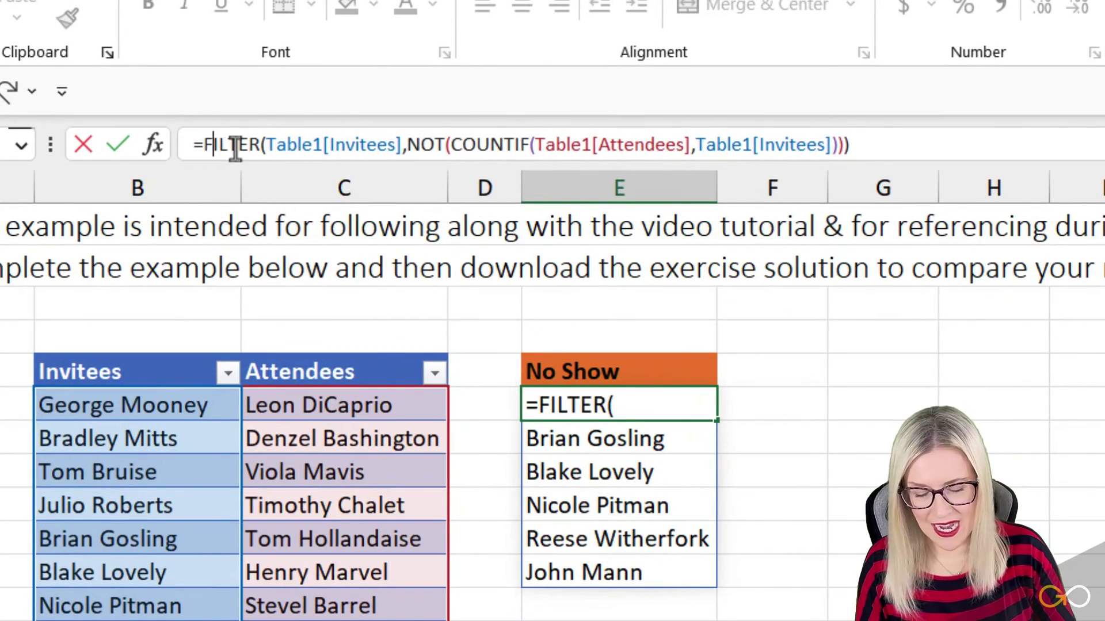
text(SORT)
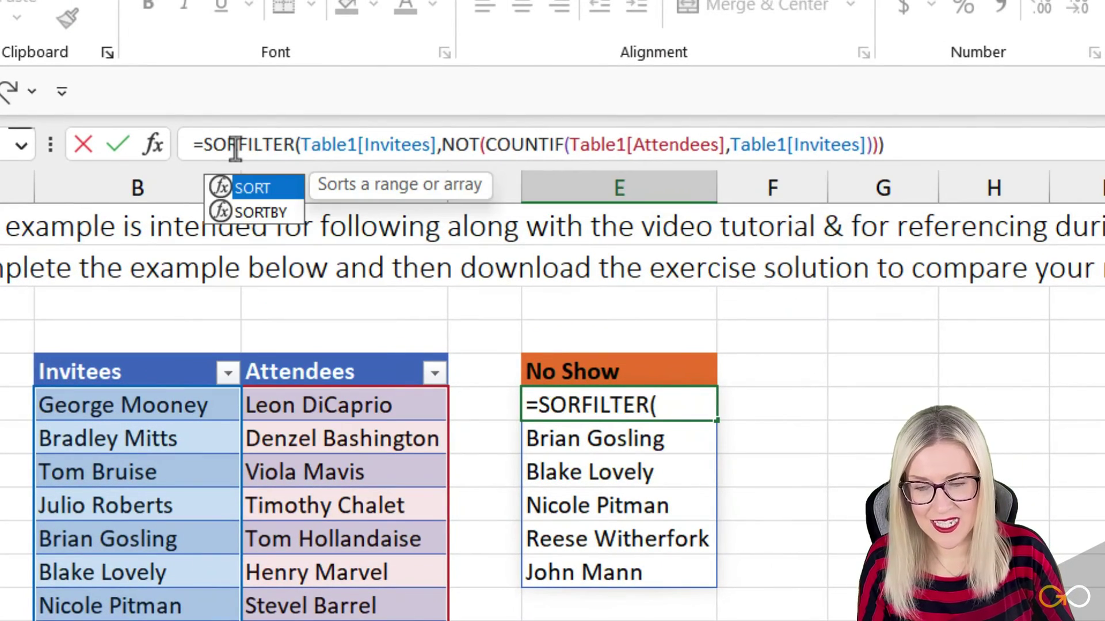
text(()
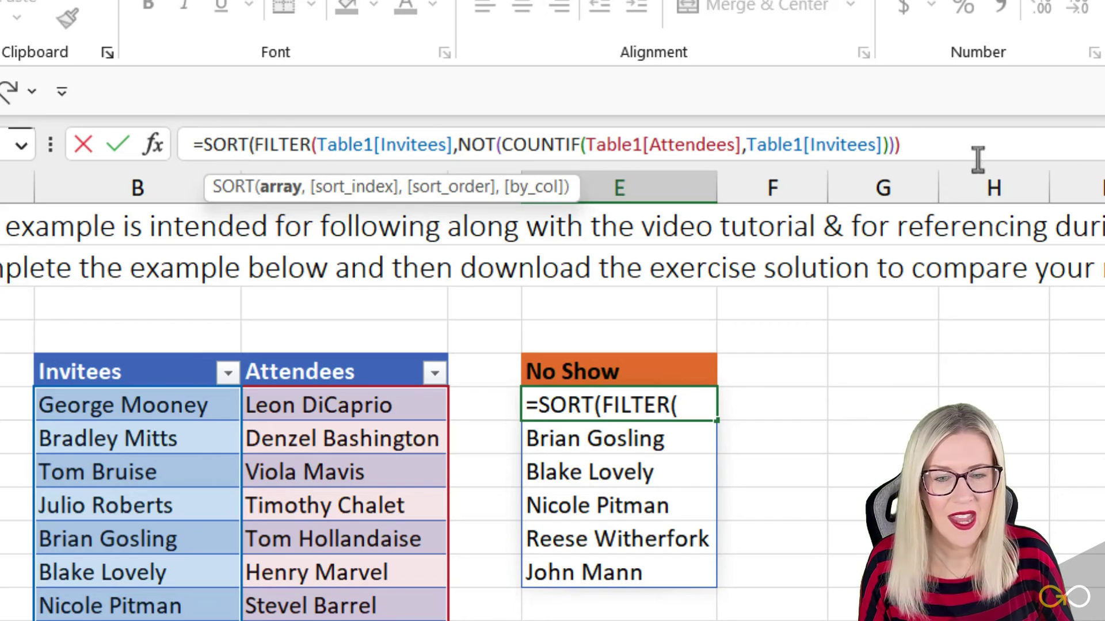
click(956, 155)
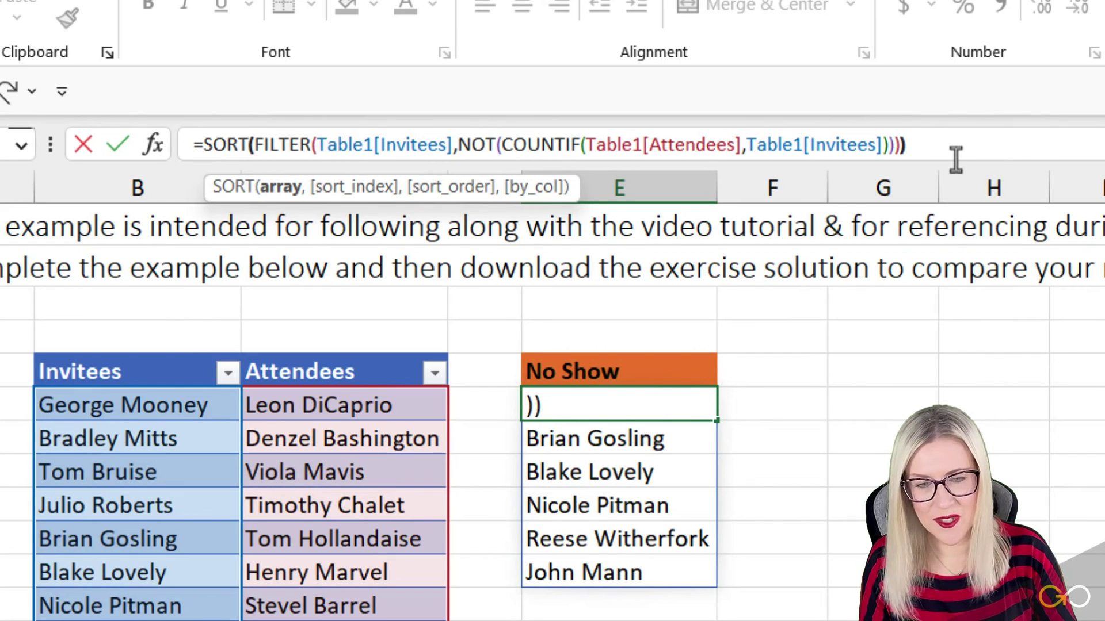
text())
key(Return)
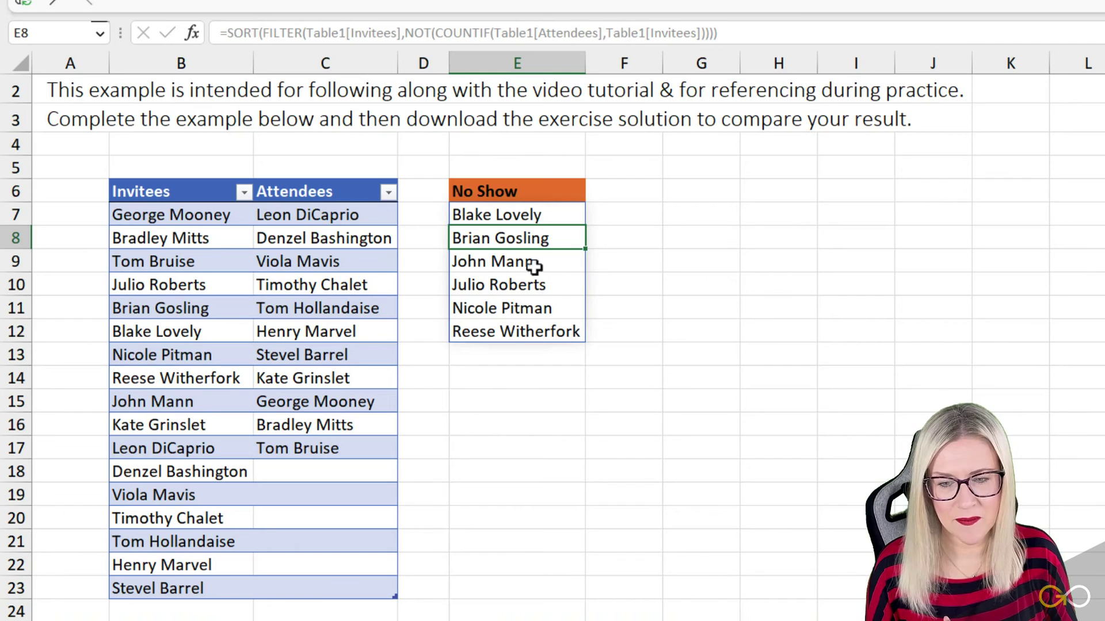
Copy Reese Witherfork from B14 into C18, shrinking the No Show list to five names.
click(149, 380)
key(ctrl+c)
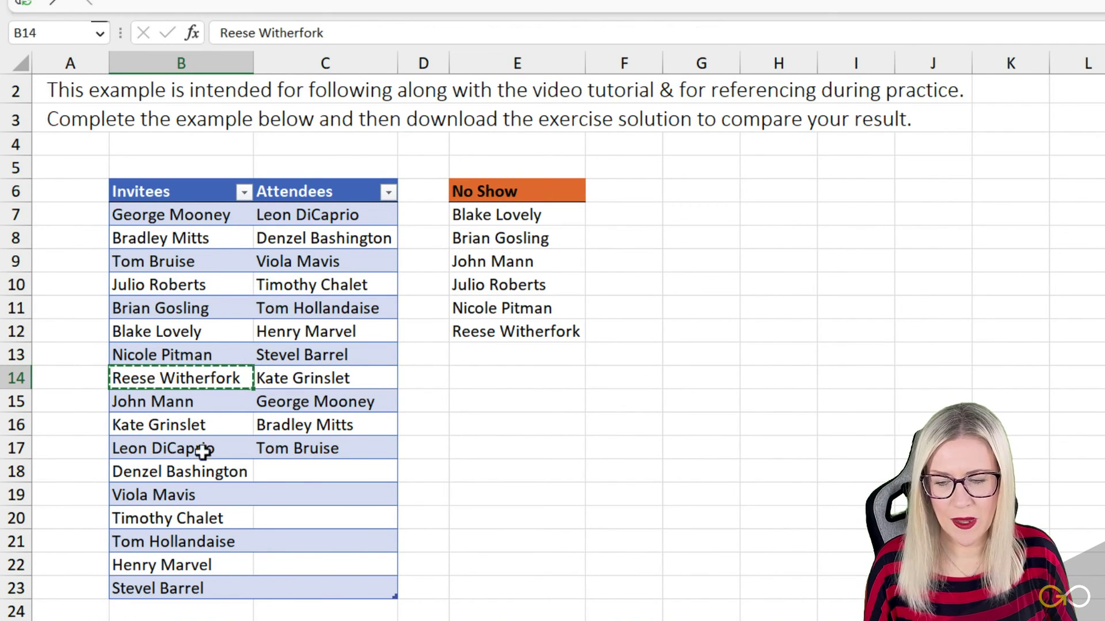
click(324, 473)
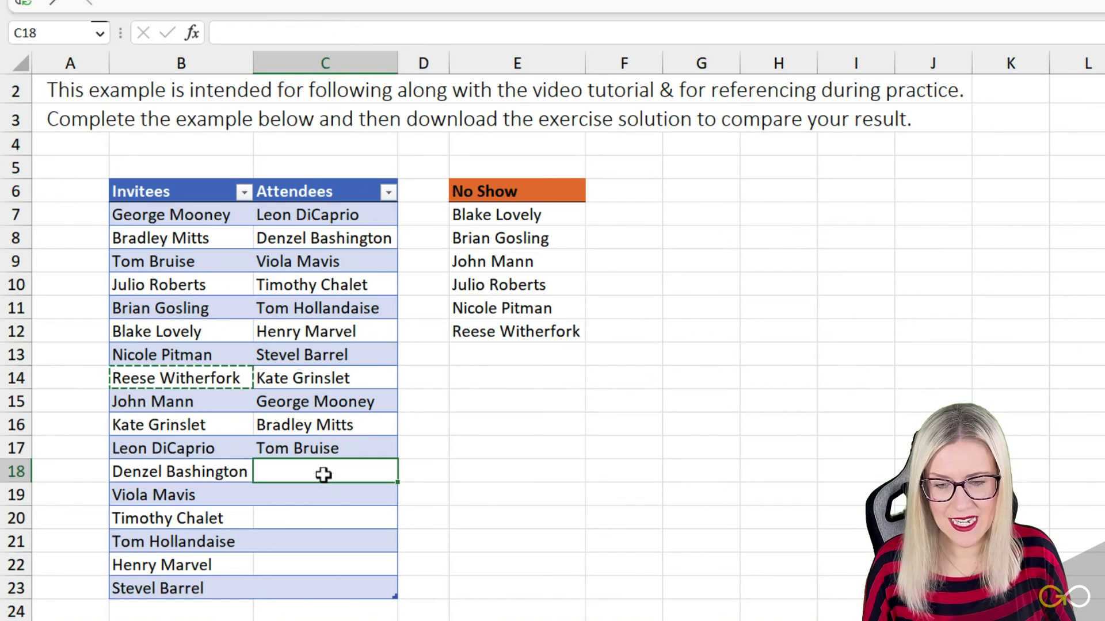
key(ctrl+v)
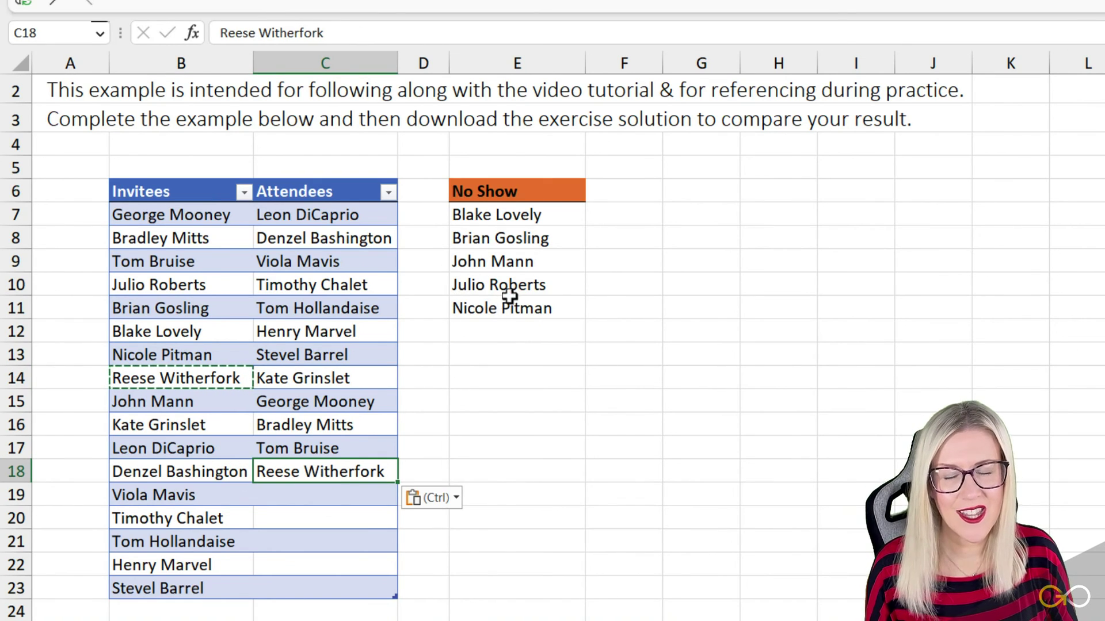
key(Escape)
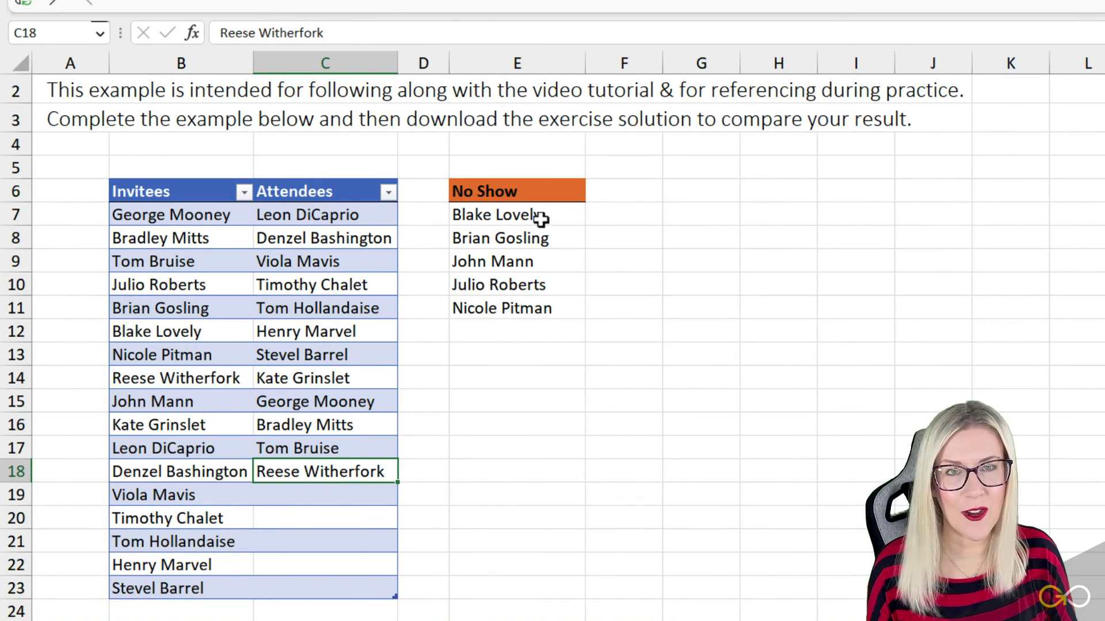